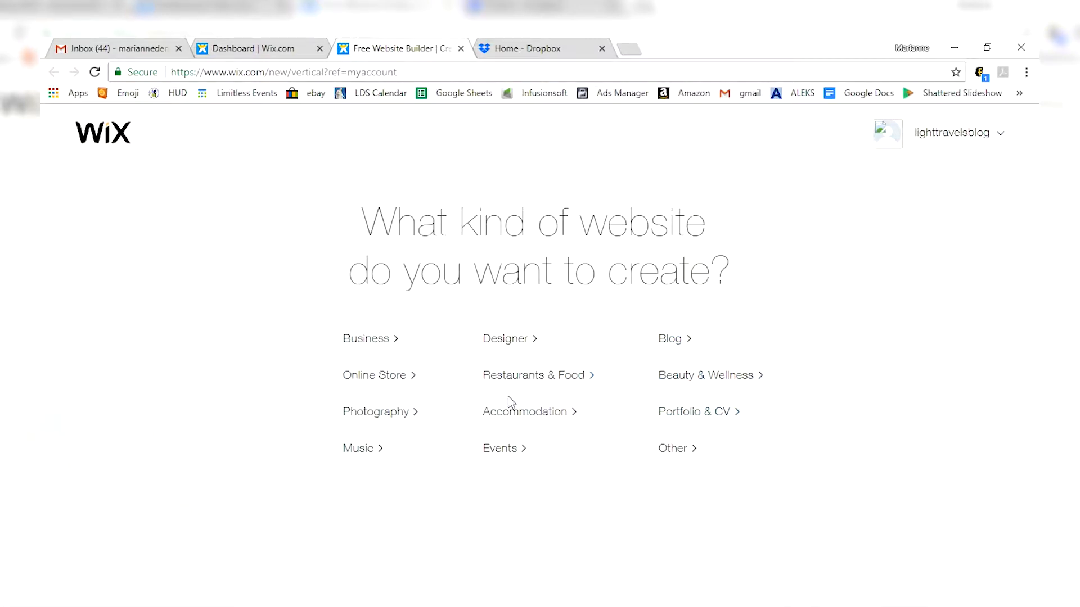
Choose Photography as the kind of website and browse the first page of its templates.
{"action": "left_click", "coordinate": [389, 417]}
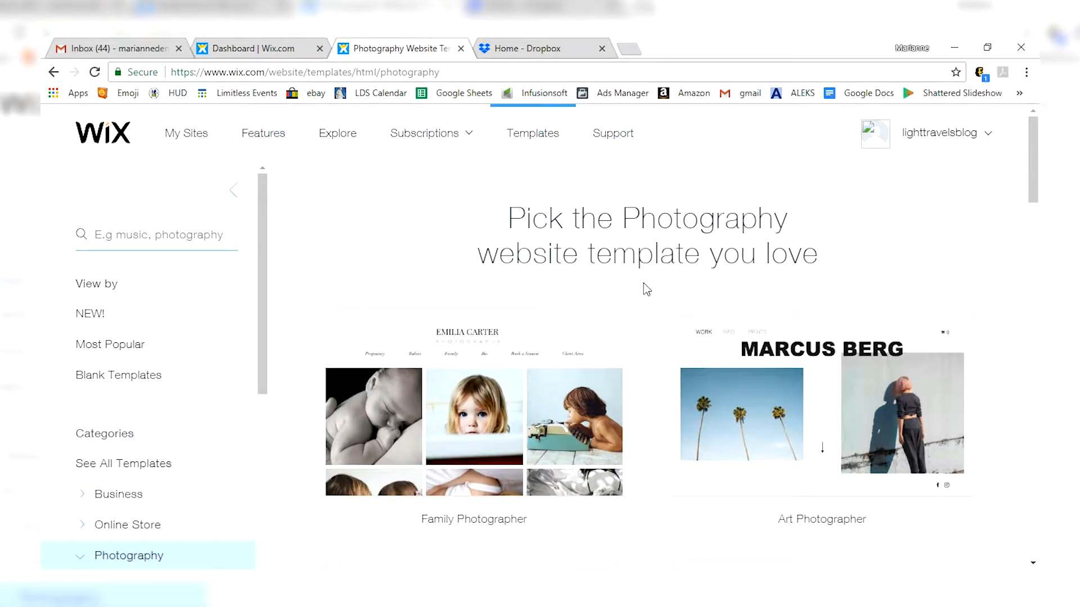
{"action": "scroll", "coordinate": [646, 289], "scroll_direction": "down", "scroll_amount": 4}
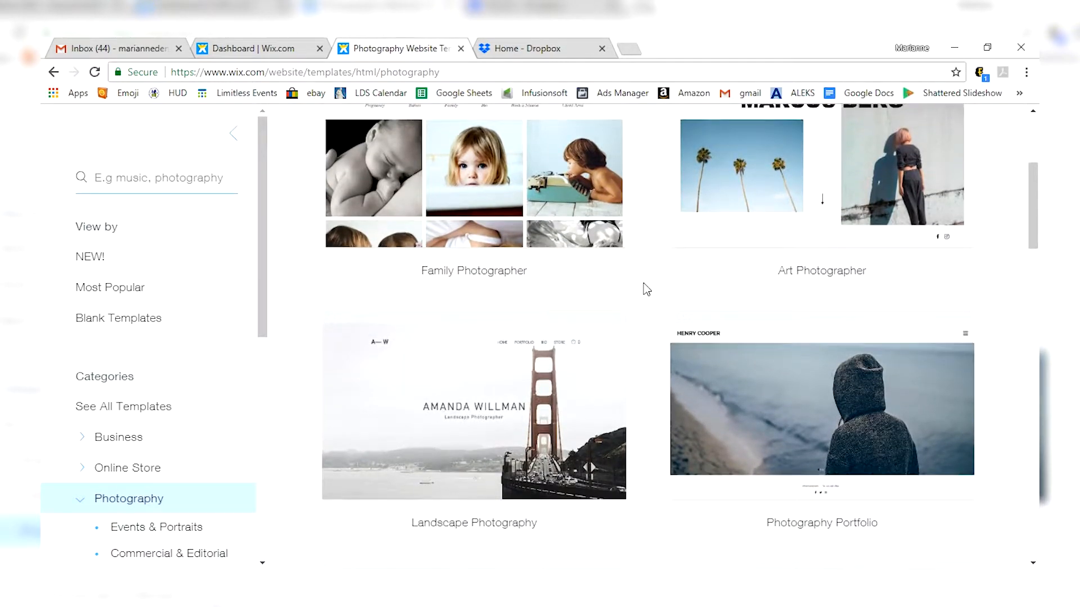
{"action": "scroll", "coordinate": [647, 289], "scroll_direction": "down", "scroll_amount": 2}
{"action": "scroll", "coordinate": [647, 289], "scroll_direction": "down", "scroll_amount": 3}
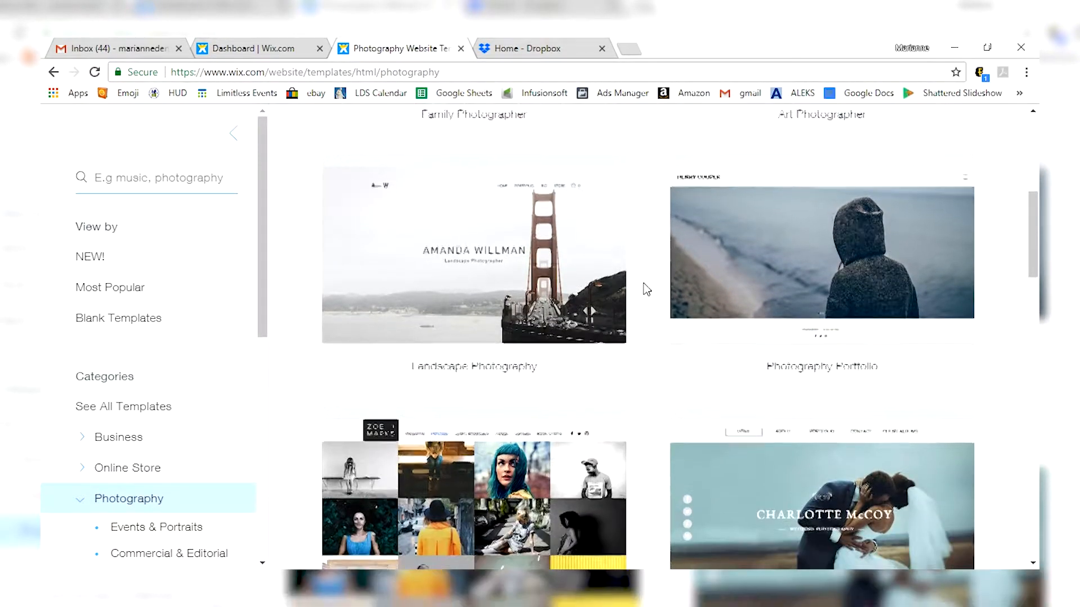
{"action": "scroll", "coordinate": [647, 289], "scroll_direction": "down", "scroll_amount": 4}
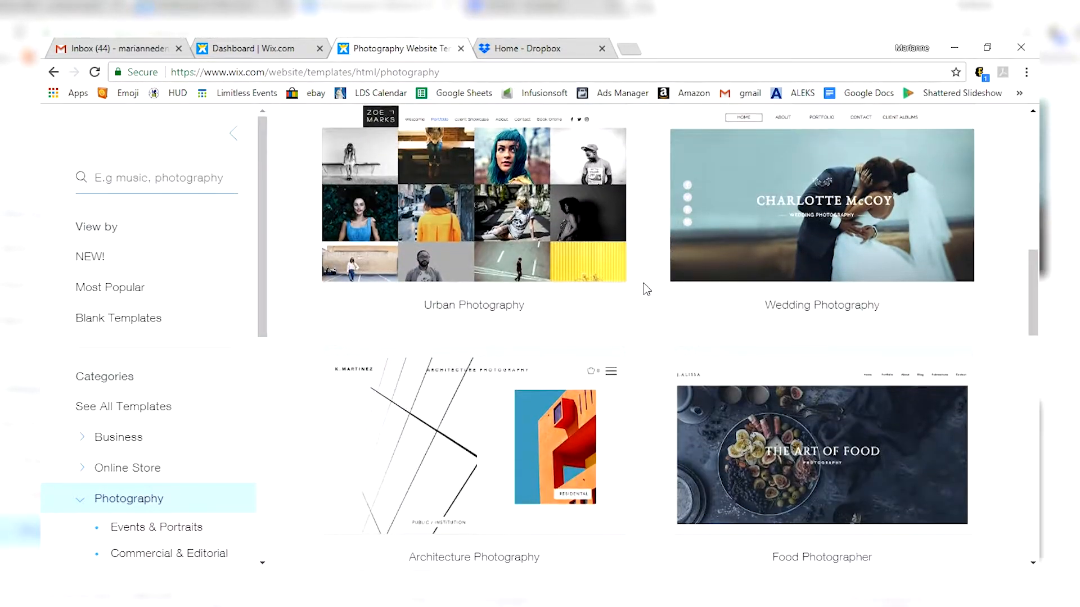
{"action": "scroll", "coordinate": [646, 289], "scroll_direction": "down", "scroll_amount": 5}
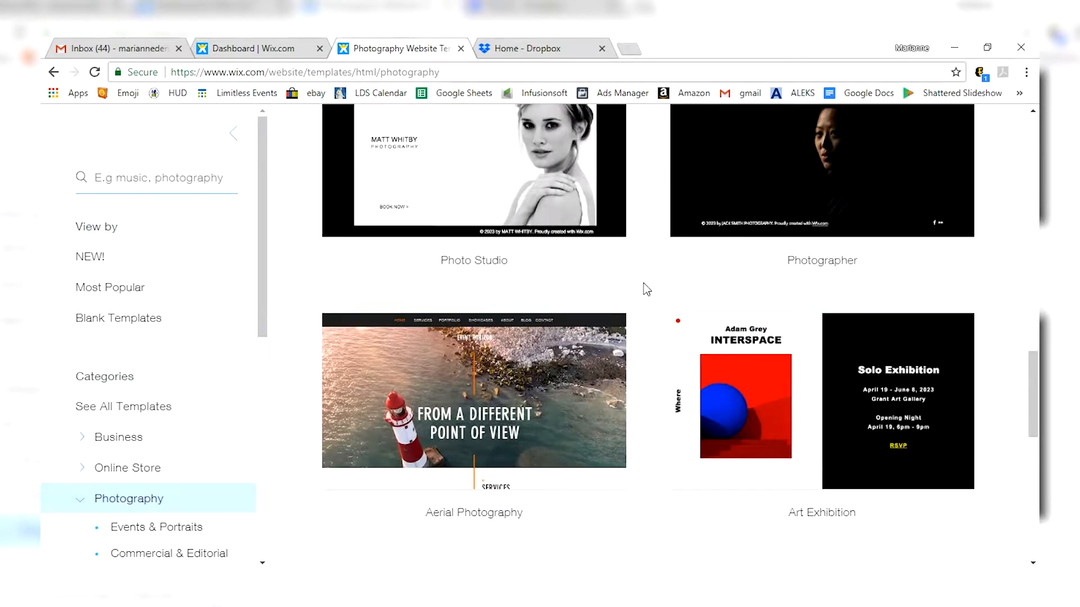
{"action": "scroll", "coordinate": [647, 289], "scroll_direction": "down", "scroll_amount": 3}
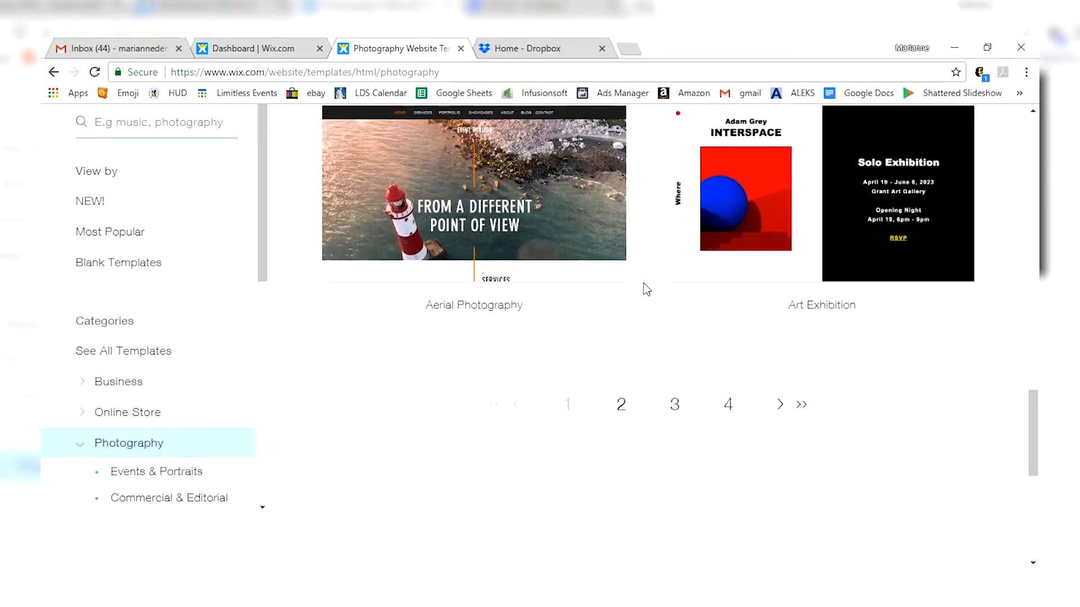
{"action": "scroll", "coordinate": [647, 289], "scroll_direction": "up", "scroll_amount": 4}
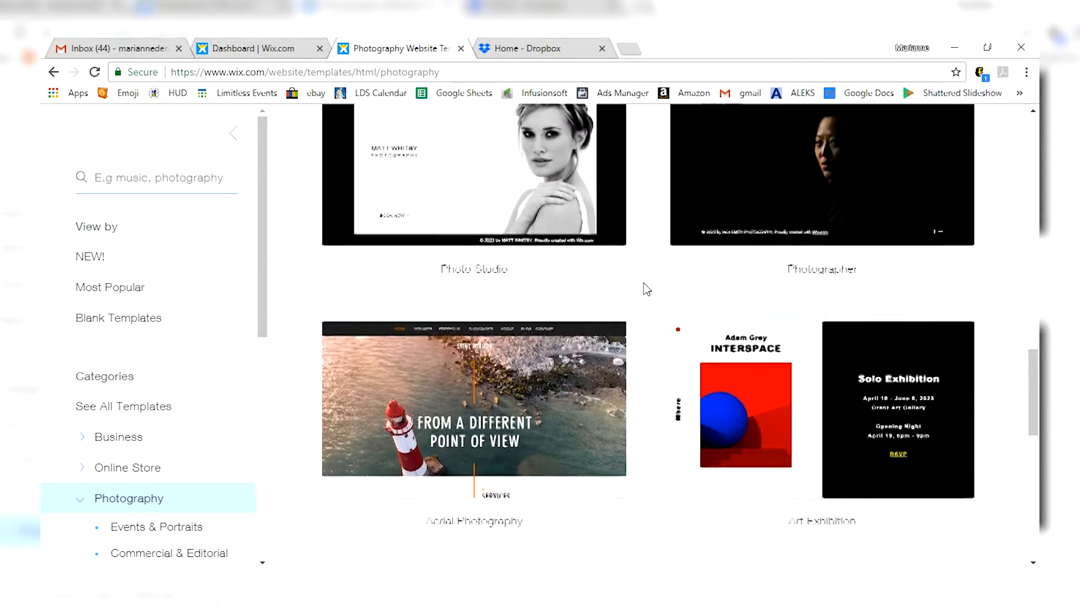
{"action": "scroll", "coordinate": [647, 289], "scroll_direction": "up", "scroll_amount": 3}
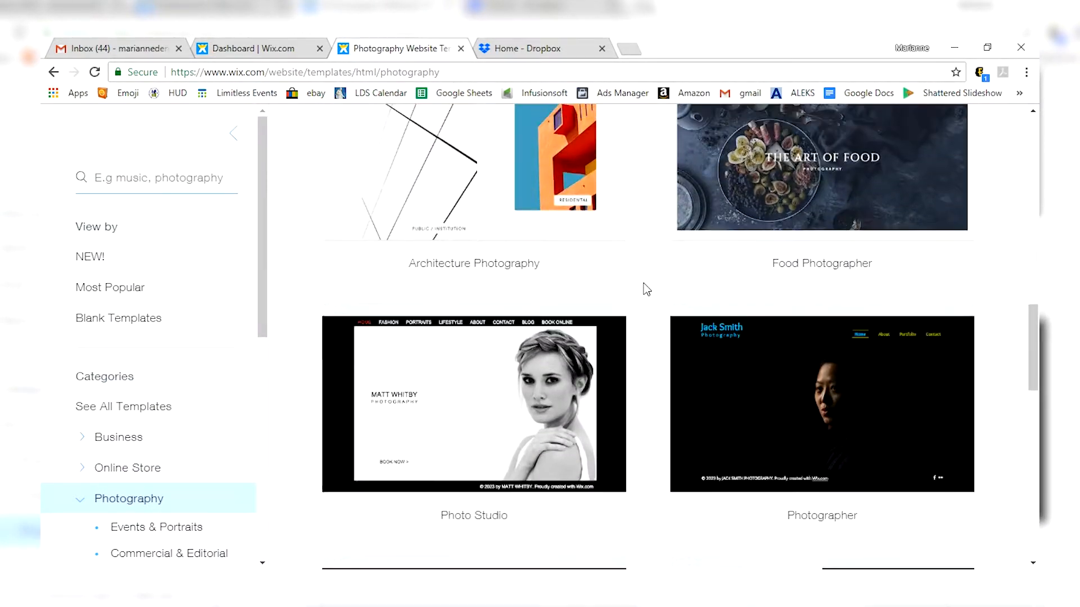
{"action": "scroll", "coordinate": [643, 283], "scroll_direction": "up", "scroll_amount": 2}
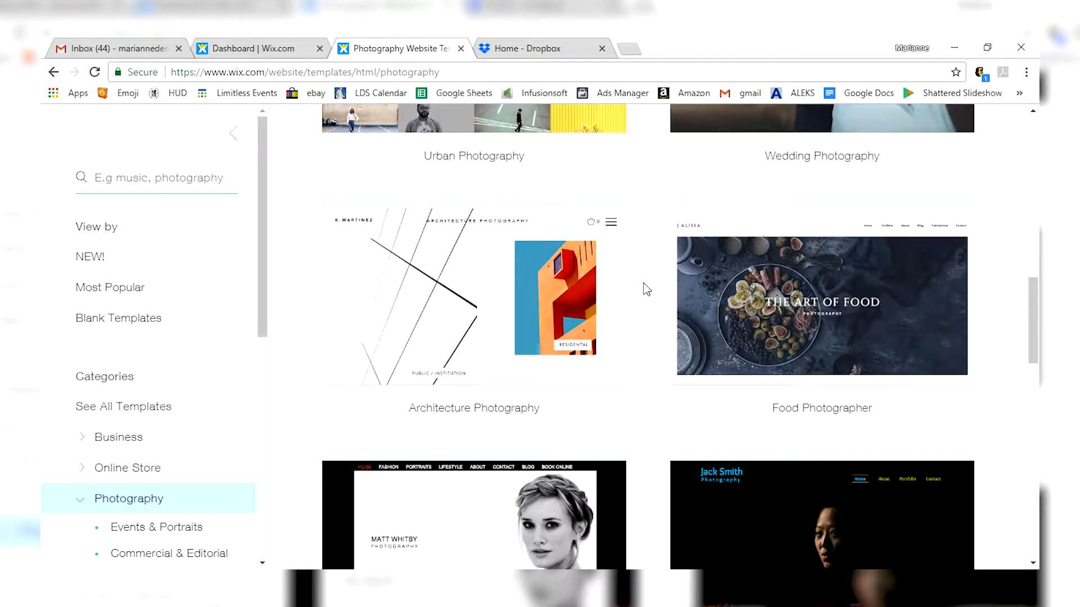
{"action": "scroll", "coordinate": [647, 289], "scroll_direction": "up", "scroll_amount": 3}
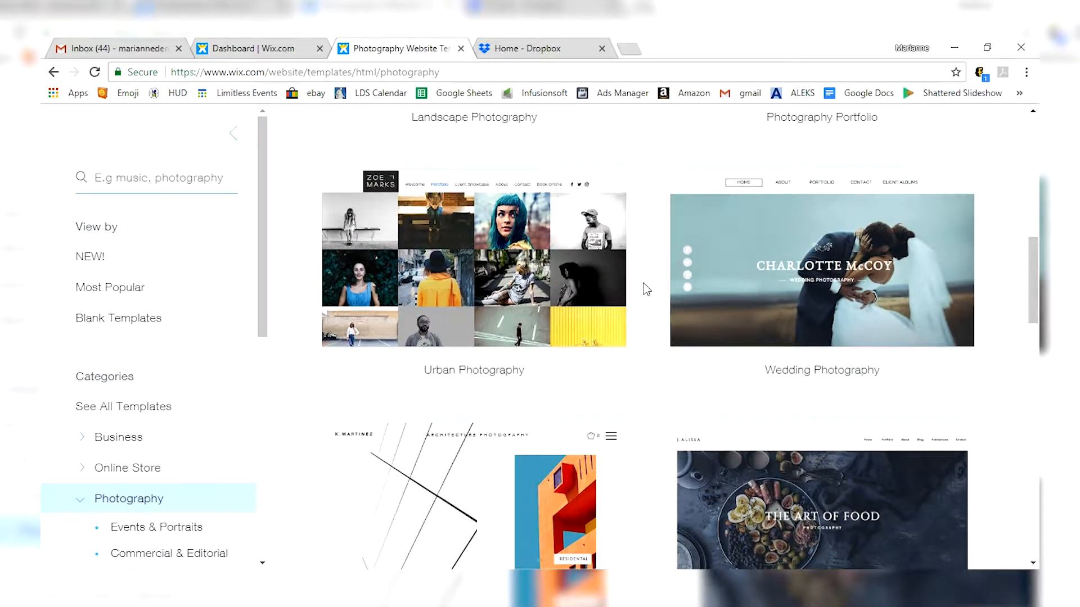
Open the free Wedding Photography template for editing.
{"action": "mouse_move", "coordinate": [800, 316]}
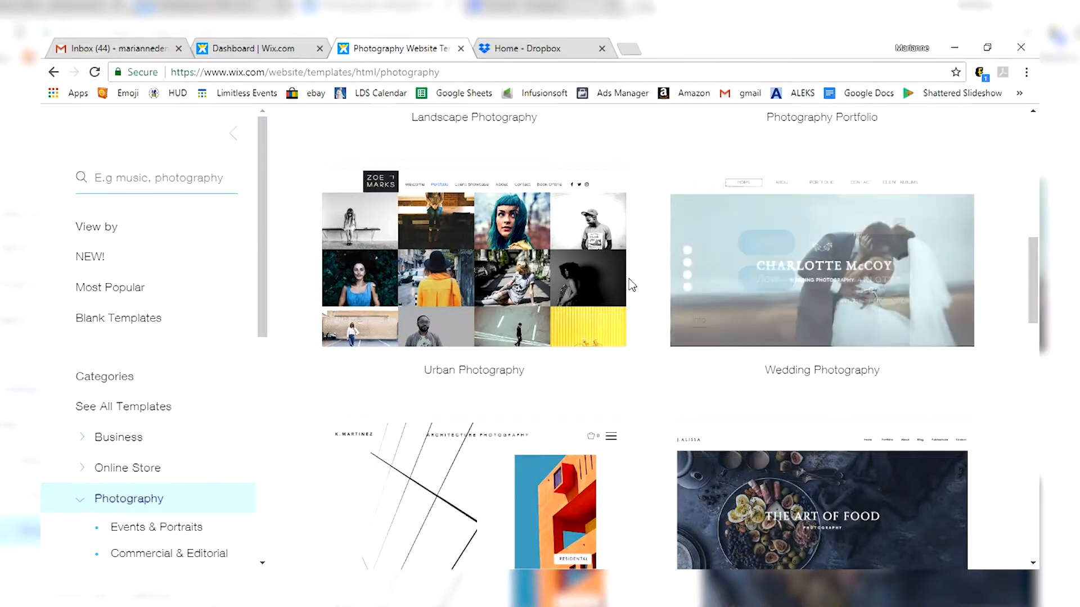
{"action": "scroll", "coordinate": [641, 279], "scroll_direction": "up", "scroll_amount": 1}
{"action": "scroll", "coordinate": [644, 281], "scroll_direction": "up", "scroll_amount": 3}
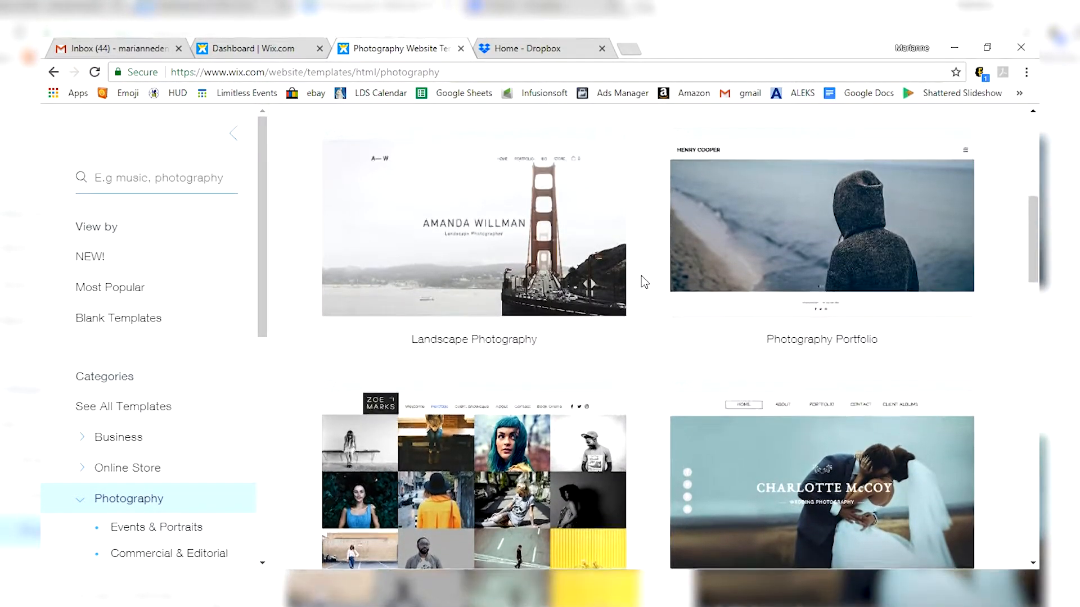
{"action": "scroll", "coordinate": [644, 282], "scroll_direction": "down", "scroll_amount": 1}
{"action": "mouse_move", "coordinate": [476, 394]}
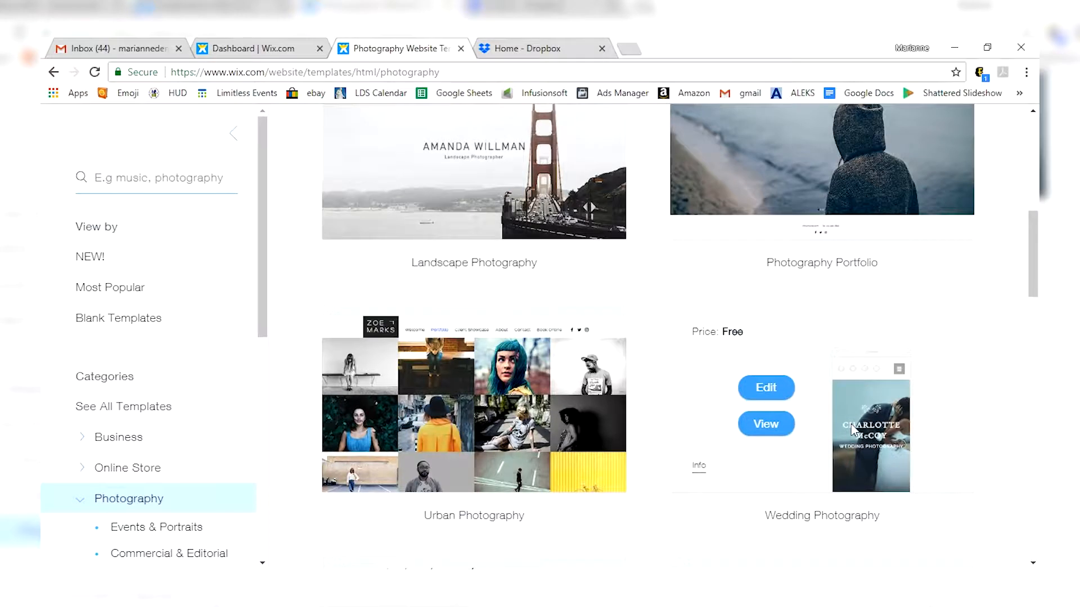
{"action": "left_click", "coordinate": [766, 388]}
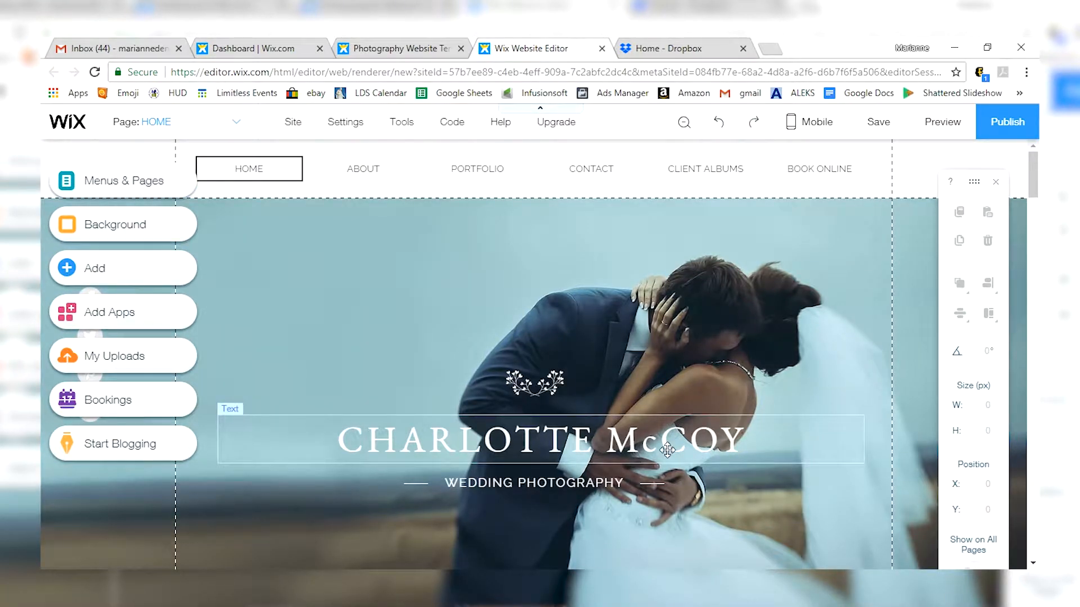
Inspect the hero title's text settings, the decorative line and the "WEDDING PHOTOGRAPHY" tagline on the home page.
{"action": "left_click", "coordinate": [439, 441]}
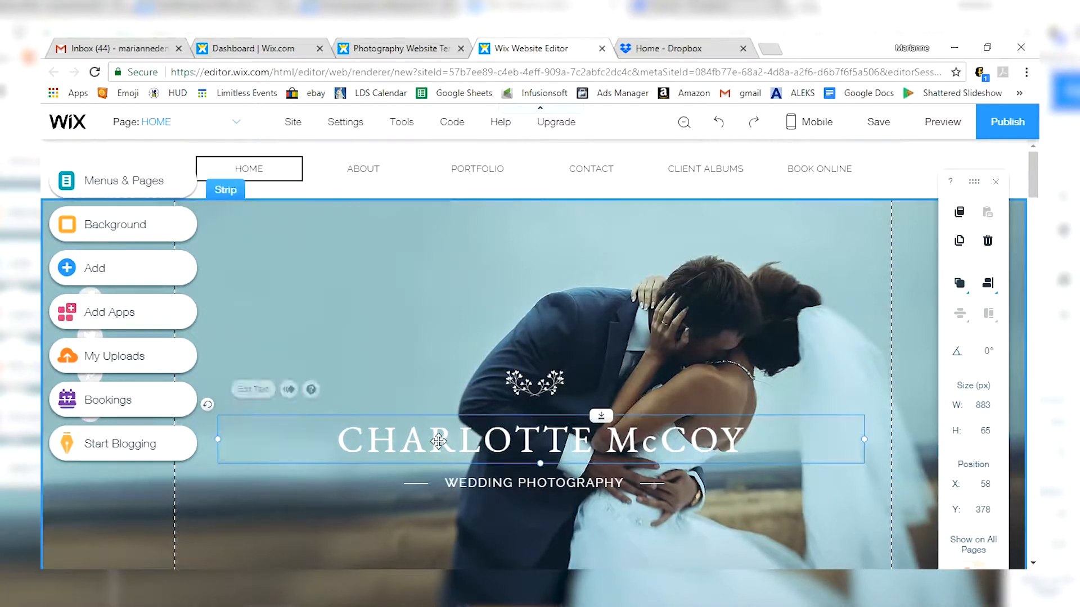
{"action": "double_click", "coordinate": [613, 439]}
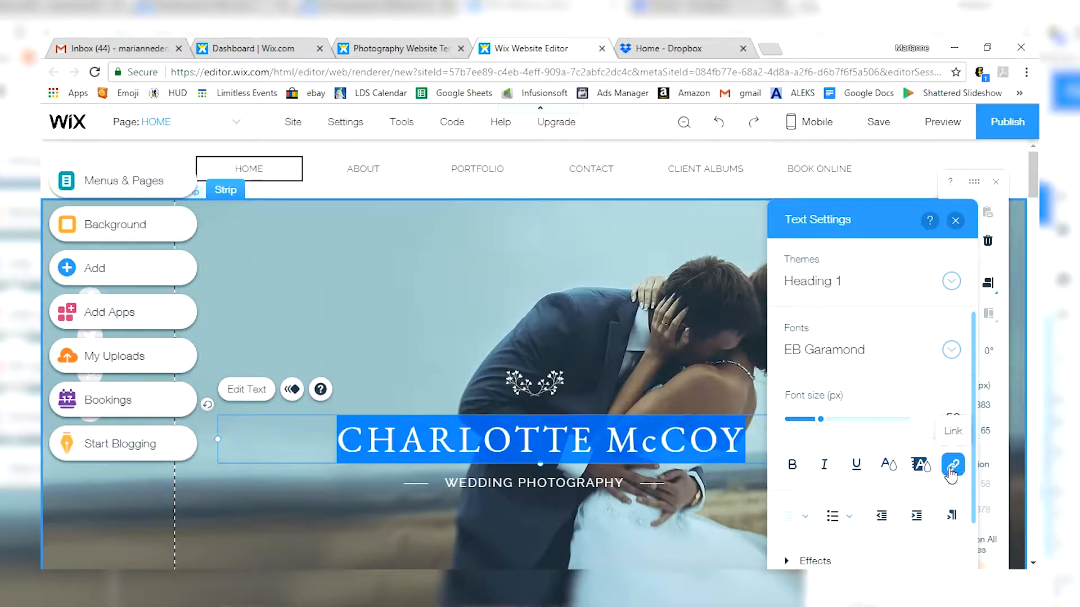
{"action": "left_click", "coordinate": [432, 485]}
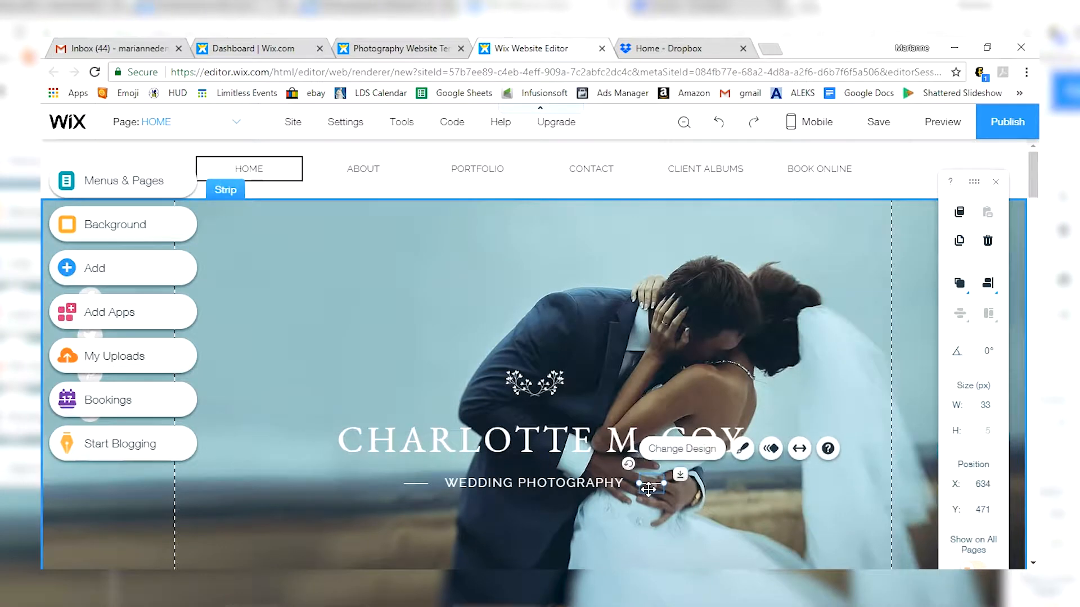
{"action": "left_click", "coordinate": [540, 483]}
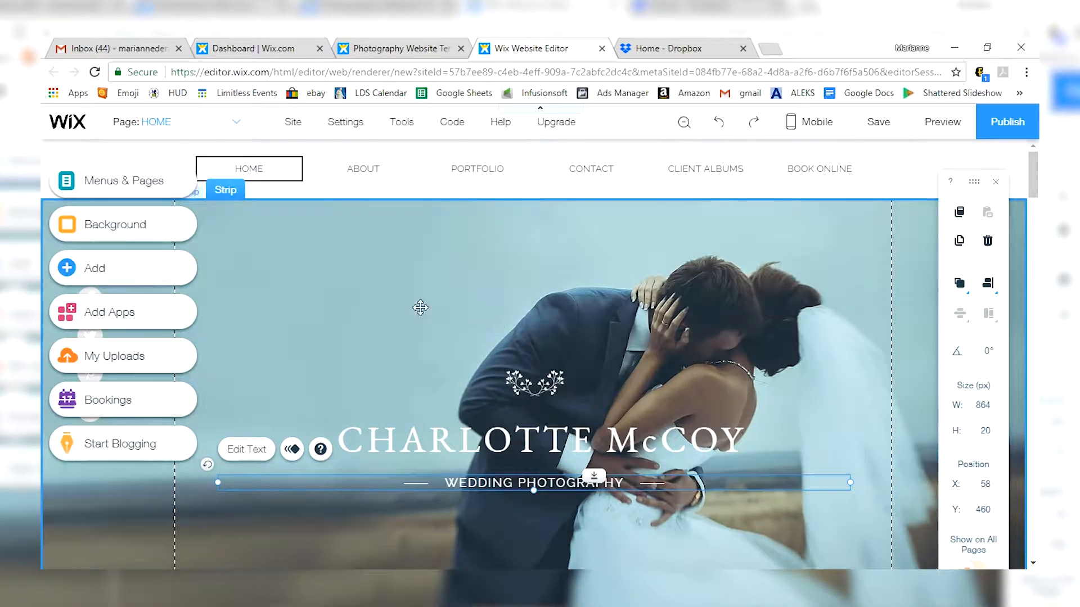
Examine the home page's sections from the hero image through the gallery and quote to the contact form, returning to the gallery.
{"action": "scroll", "coordinate": [364, 283], "scroll_direction": "down", "scroll_amount": 5}
{"action": "scroll", "coordinate": [364, 283], "scroll_direction": "down", "scroll_amount": 6}
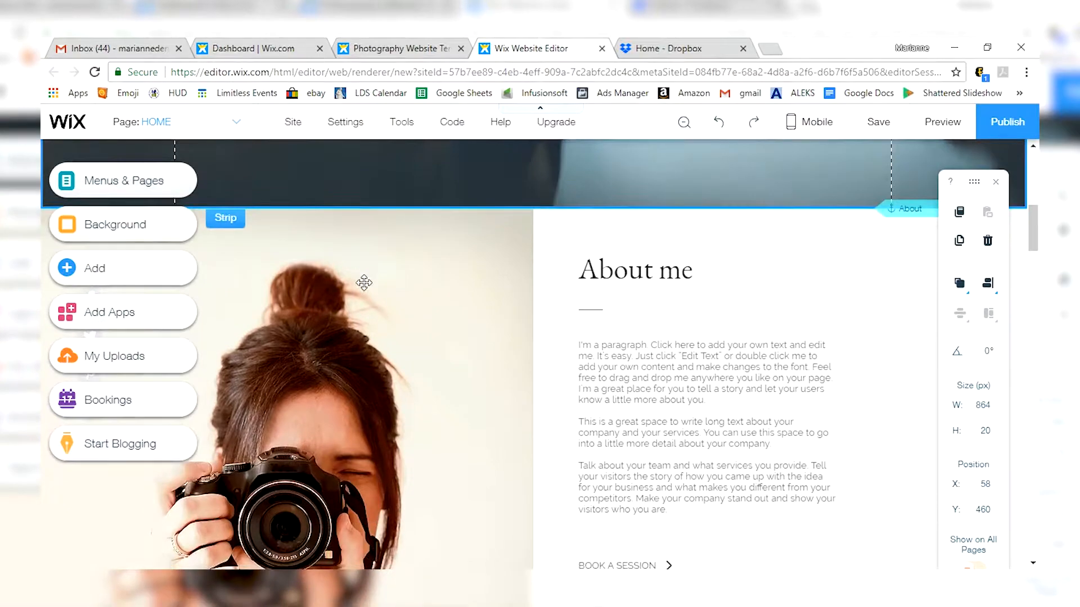
{"action": "scroll", "coordinate": [364, 283], "scroll_direction": "down", "scroll_amount": 8}
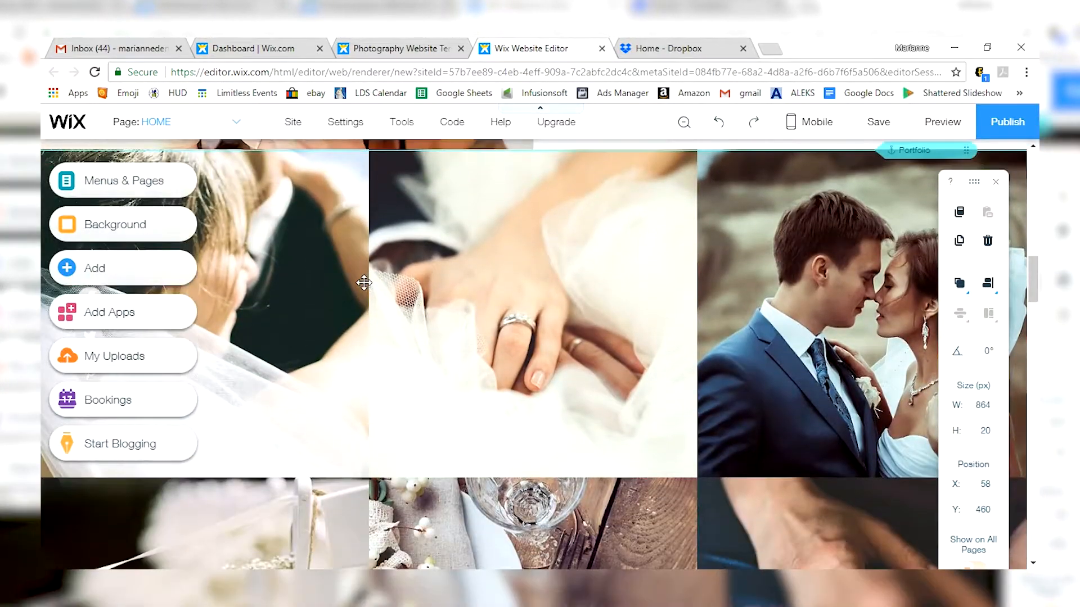
{"action": "scroll", "coordinate": [364, 283], "scroll_direction": "down", "scroll_amount": 1}
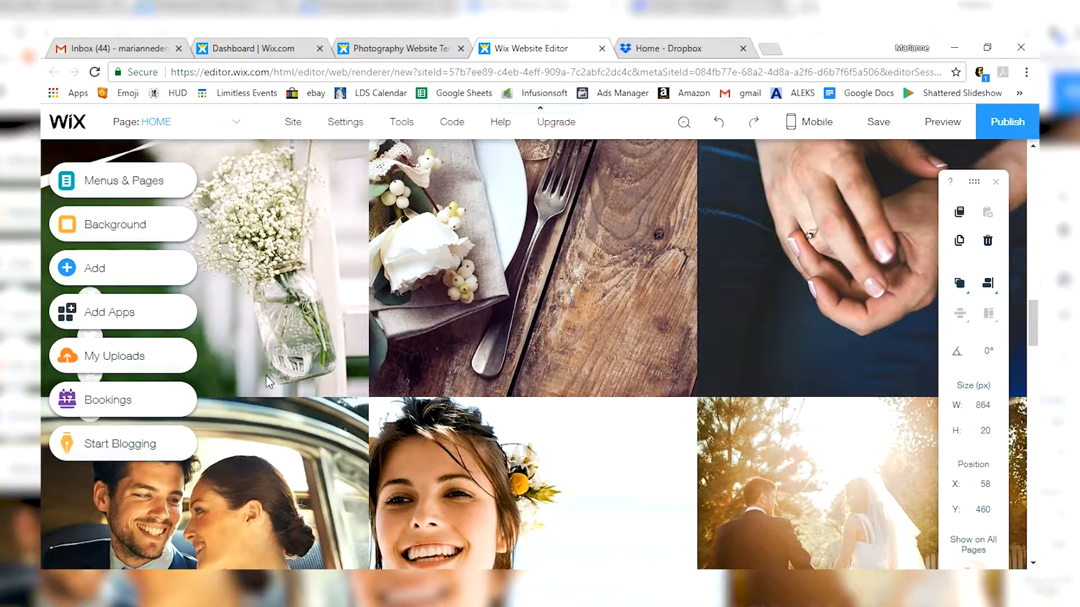
{"action": "scroll", "coordinate": [470, 447], "scroll_direction": "down", "scroll_amount": 3}
{"action": "scroll", "coordinate": [469, 447], "scroll_direction": "down", "scroll_amount": 10}
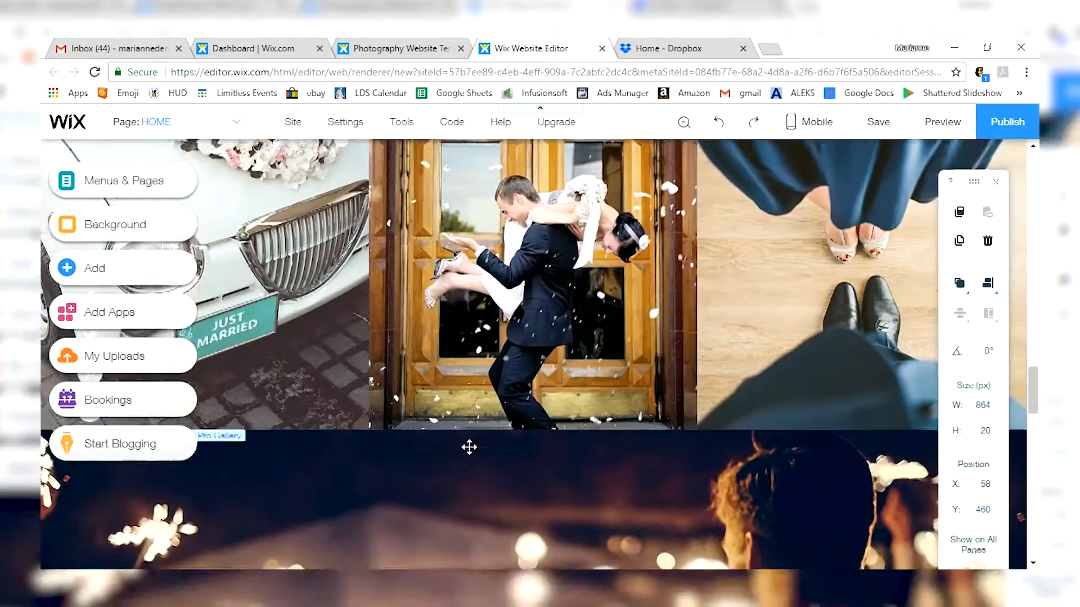
{"action": "scroll", "coordinate": [470, 447], "scroll_direction": "down", "scroll_amount": 15}
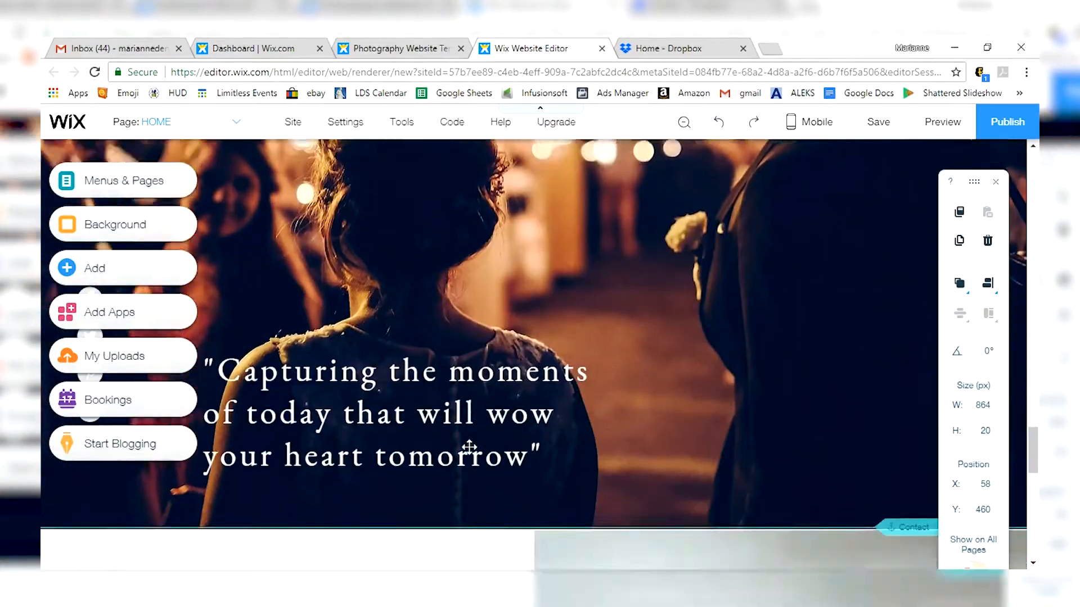
{"action": "scroll", "coordinate": [470, 447], "scroll_direction": "down", "scroll_amount": 7}
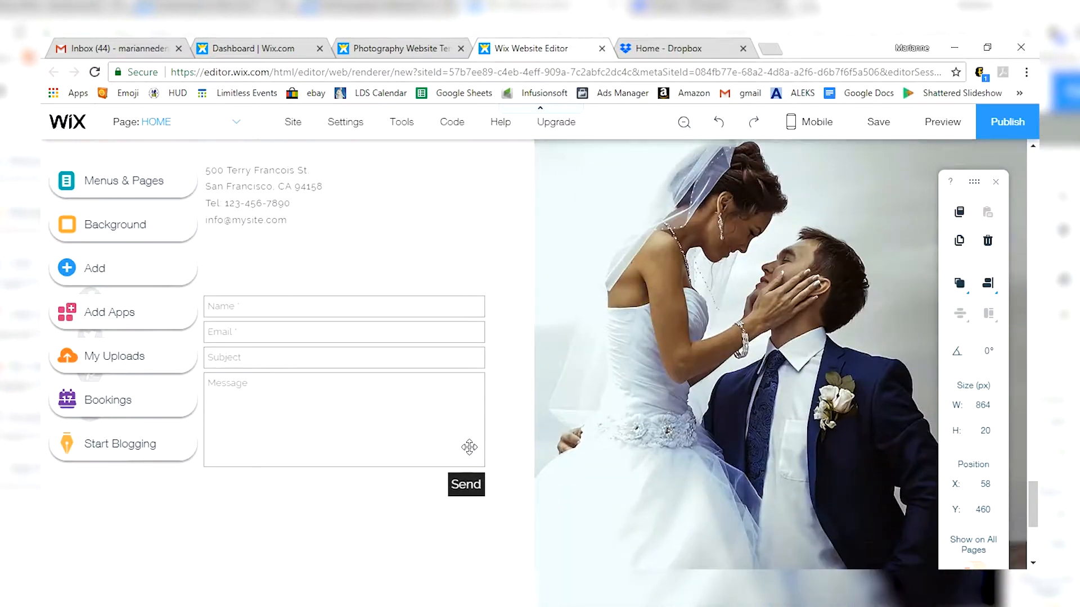
{"action": "scroll", "coordinate": [469, 447], "scroll_direction": "up", "scroll_amount": 15}
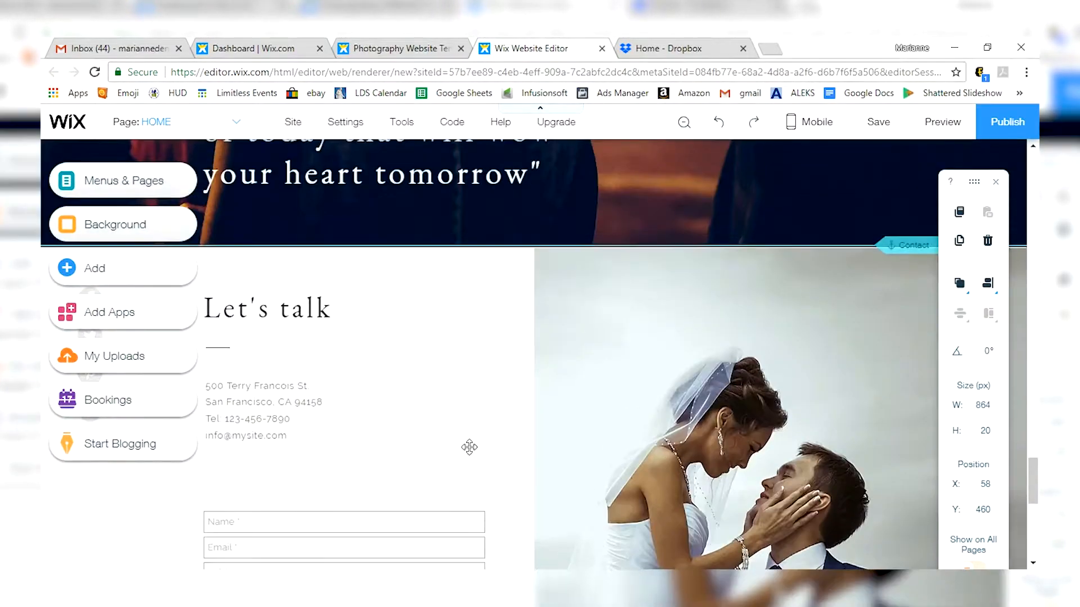
{"action": "scroll", "coordinate": [469, 447], "scroll_direction": "up", "scroll_amount": 10}
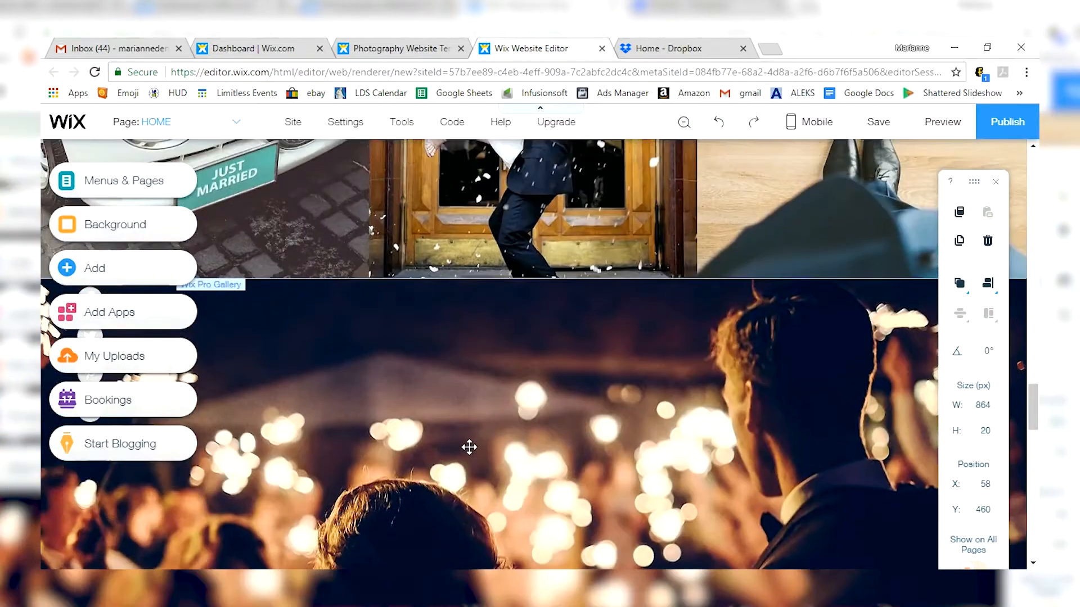
{"action": "scroll", "coordinate": [470, 447], "scroll_direction": "up", "scroll_amount": 9}
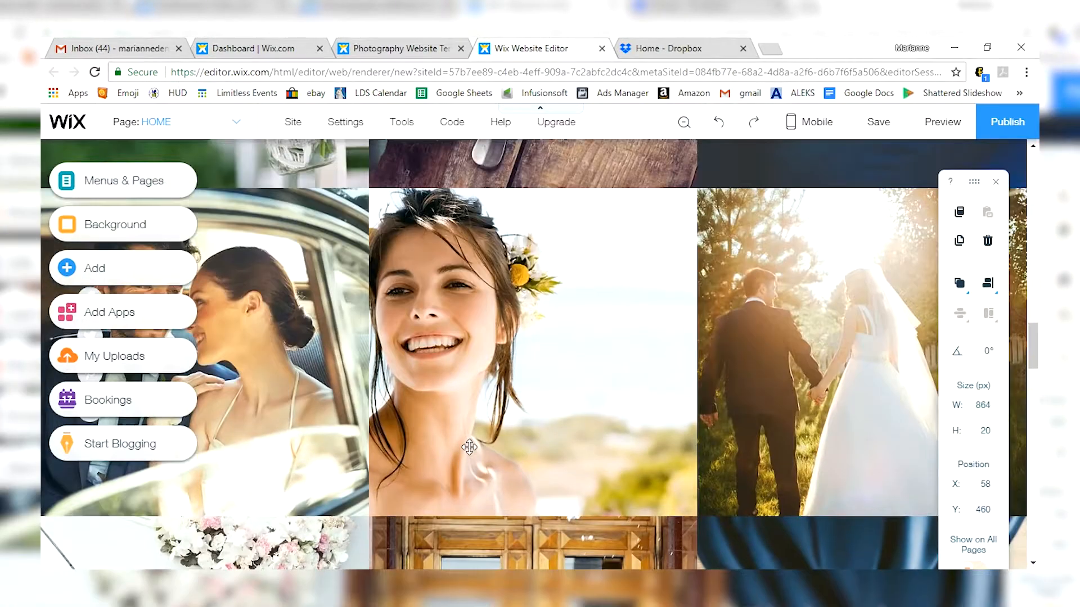
Open the media manager of the home page's wedding gallery, look through its images and close it.
{"action": "scroll", "coordinate": [469, 447], "scroll_direction": "up", "scroll_amount": 1}
{"action": "left_click", "coordinate": [470, 447]}
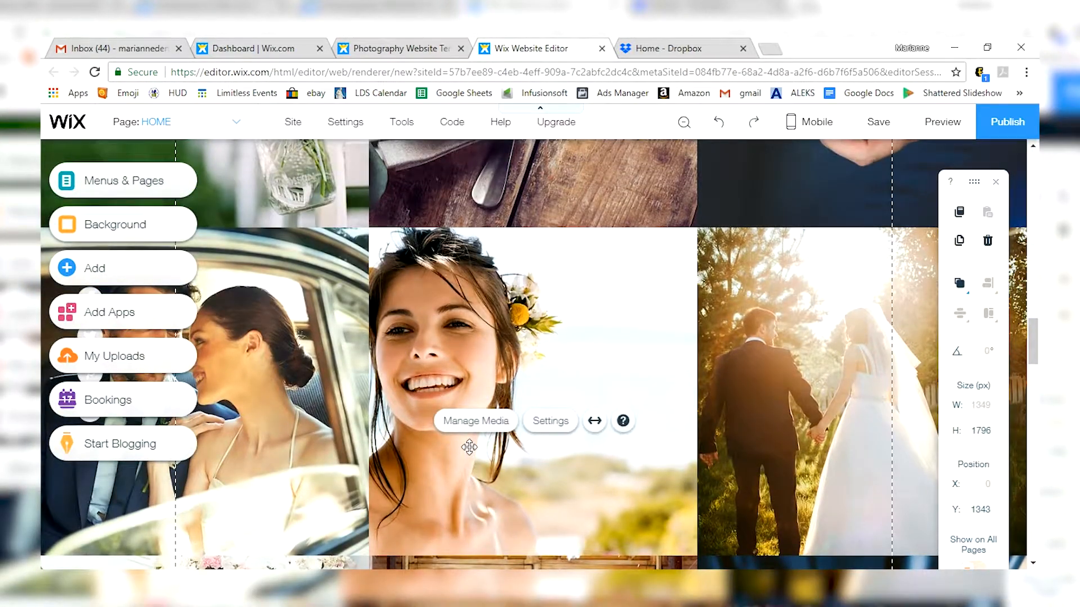
{"action": "scroll", "coordinate": [597, 295], "scroll_direction": "up", "scroll_amount": 13}
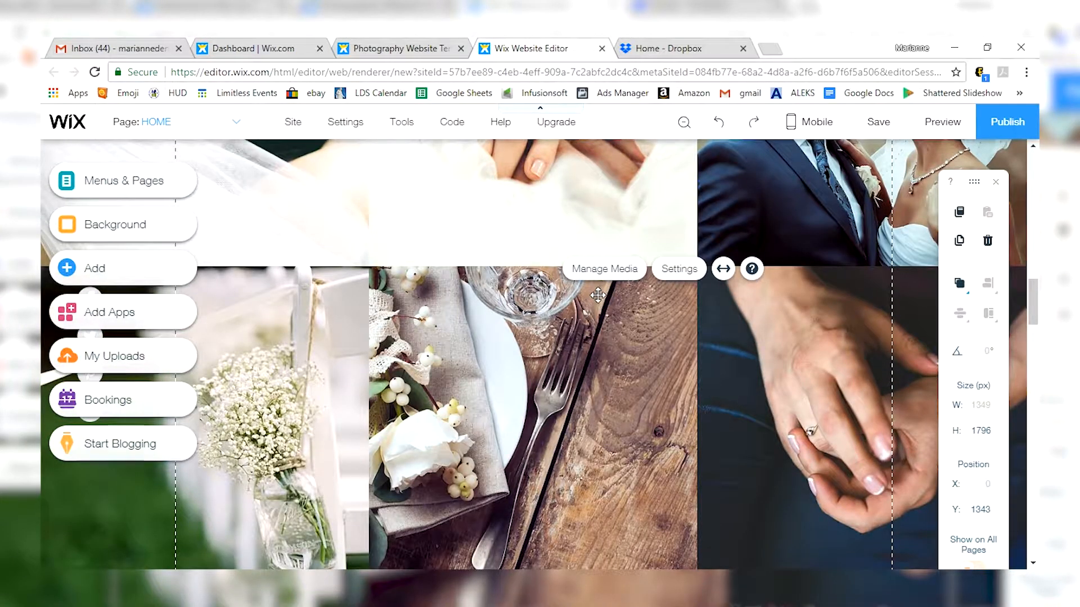
{"action": "left_click", "coordinate": [613, 270]}
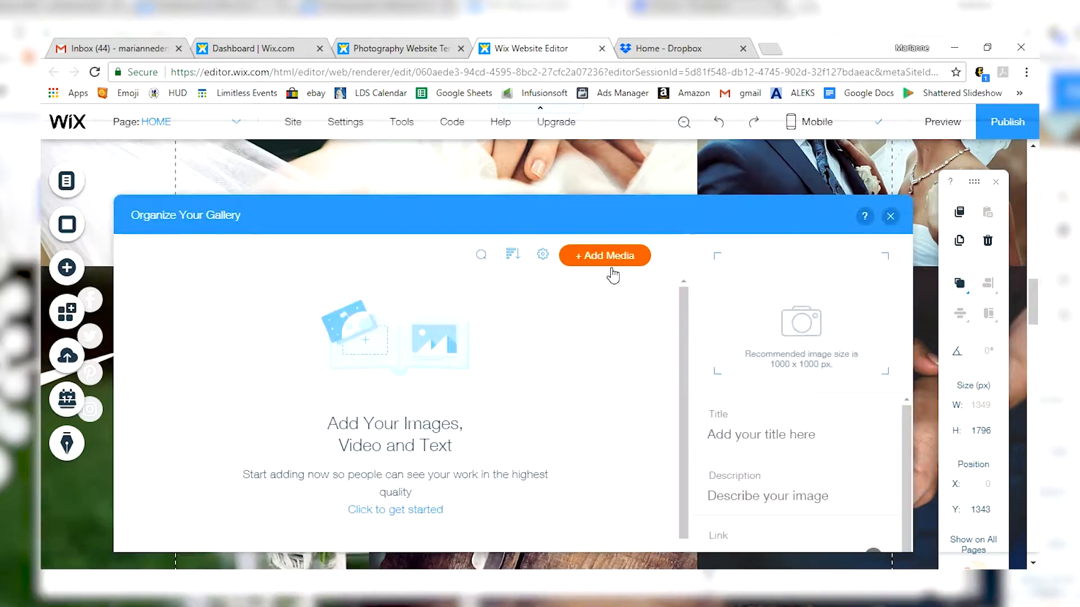
{"action": "left_click_drag", "start_coordinate": [683, 315], "coordinate": [679, 402]}
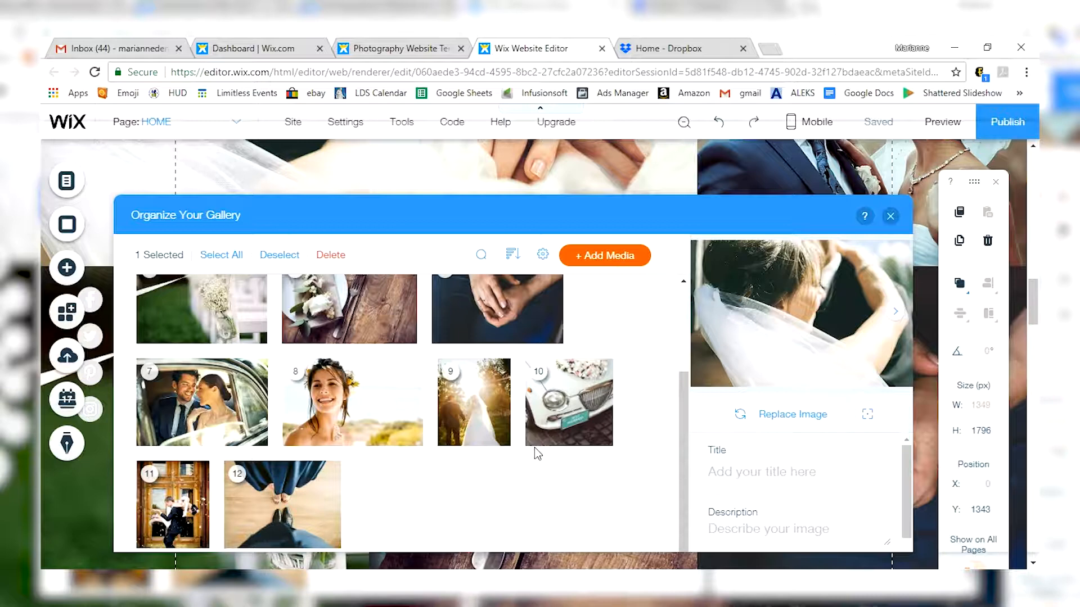
{"action": "left_click", "coordinate": [890, 217]}
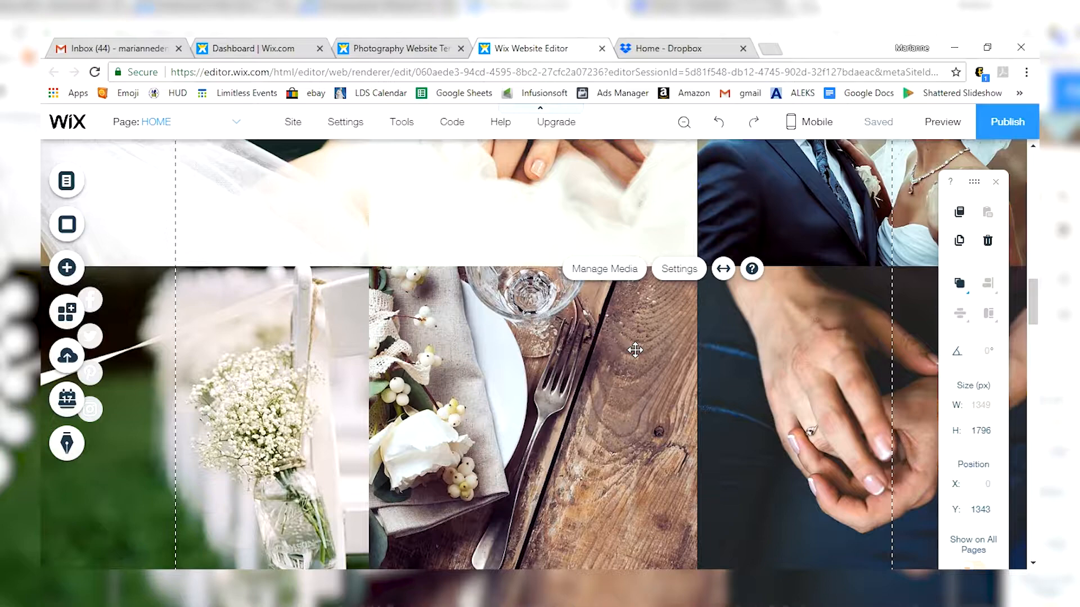
Review the home page's About me section above the gallery and return to the hero image and site menu.
{"action": "scroll", "coordinate": [634, 350], "scroll_direction": "up", "scroll_amount": 5}
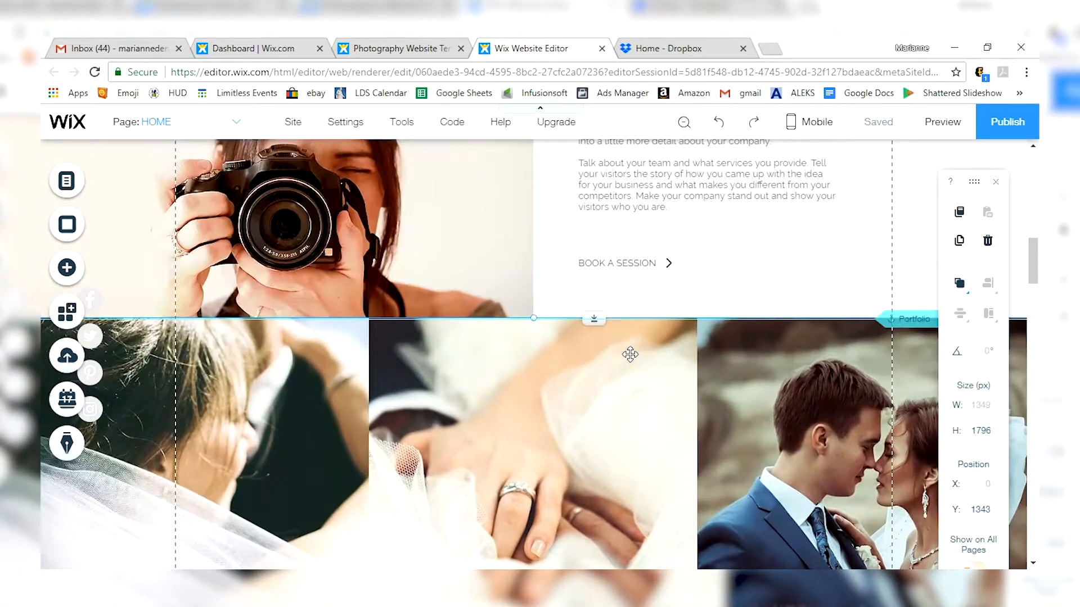
{"action": "scroll", "coordinate": [630, 354], "scroll_direction": "up", "scroll_amount": 4}
{"action": "scroll", "coordinate": [633, 360], "scroll_direction": "up", "scroll_amount": 2}
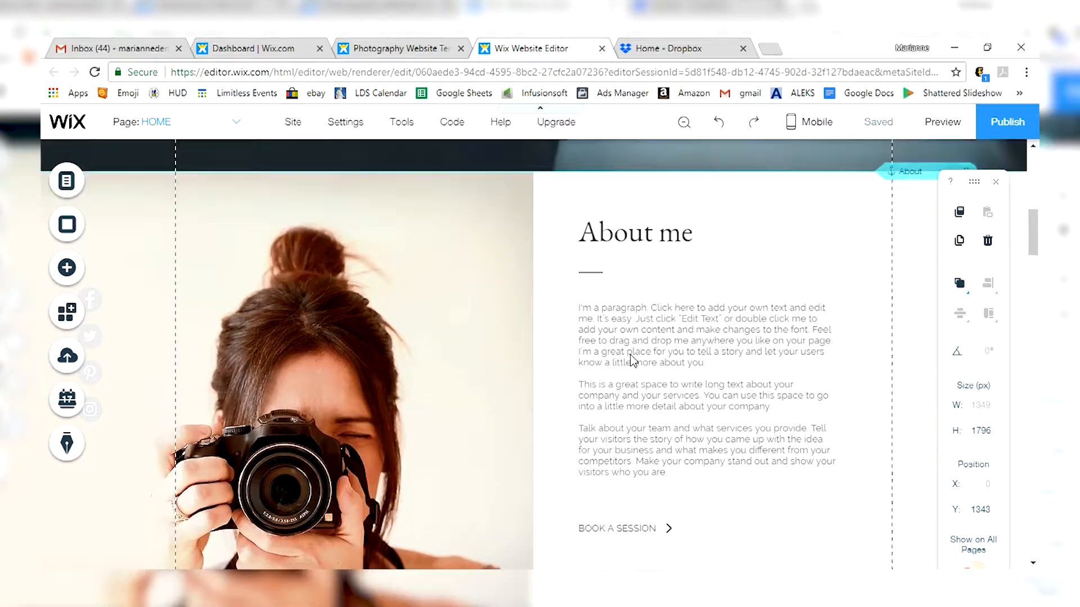
{"action": "scroll", "coordinate": [633, 360], "scroll_direction": "down", "scroll_amount": 3}
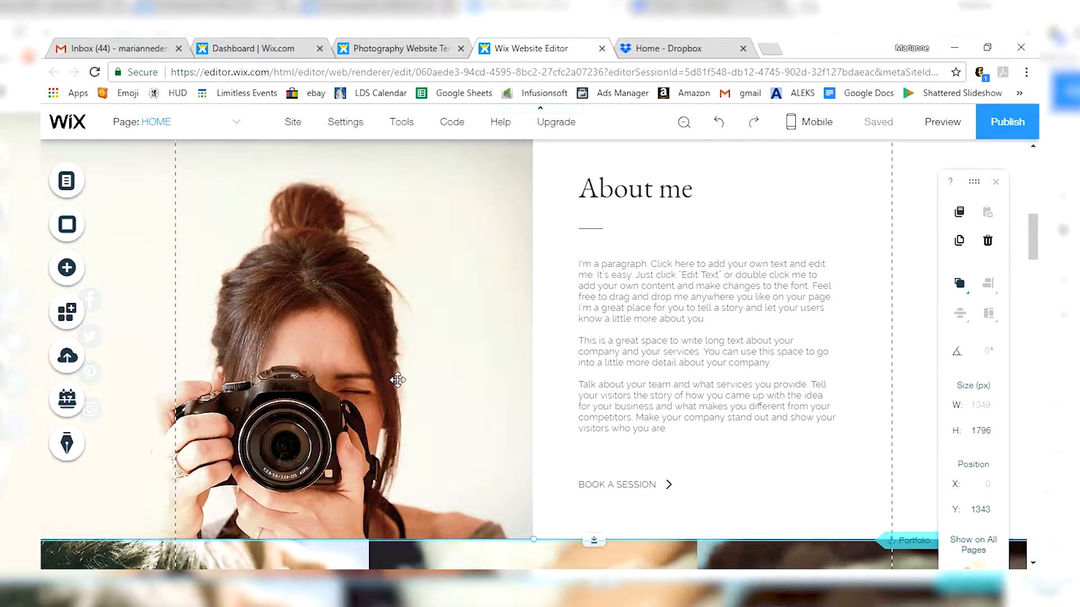
{"action": "scroll", "coordinate": [397, 380], "scroll_direction": "up", "scroll_amount": 10}
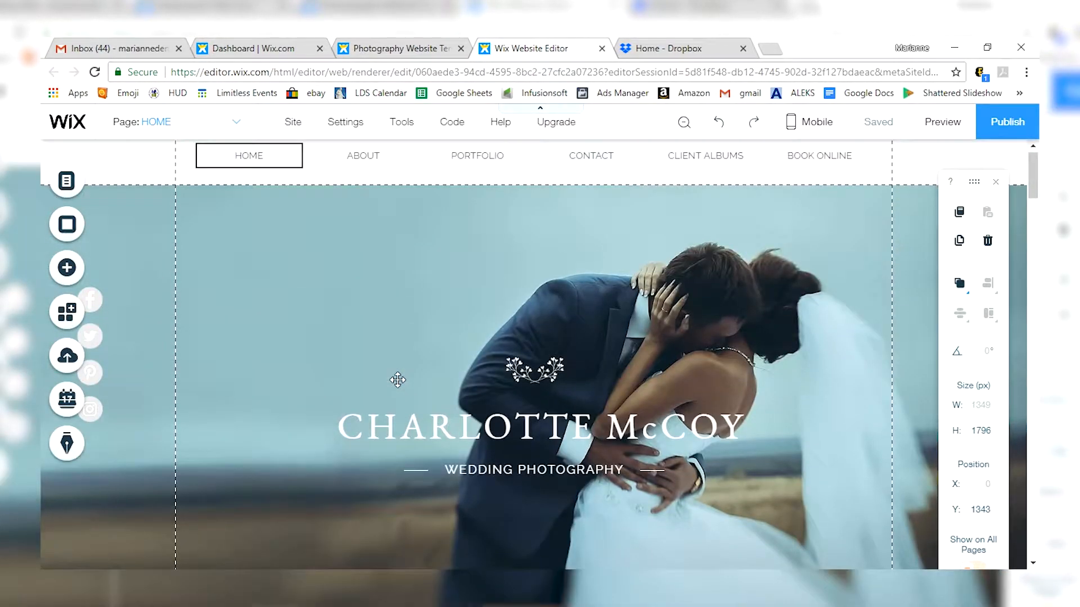
{"action": "scroll", "coordinate": [397, 380], "scroll_direction": "up", "scroll_amount": 1}
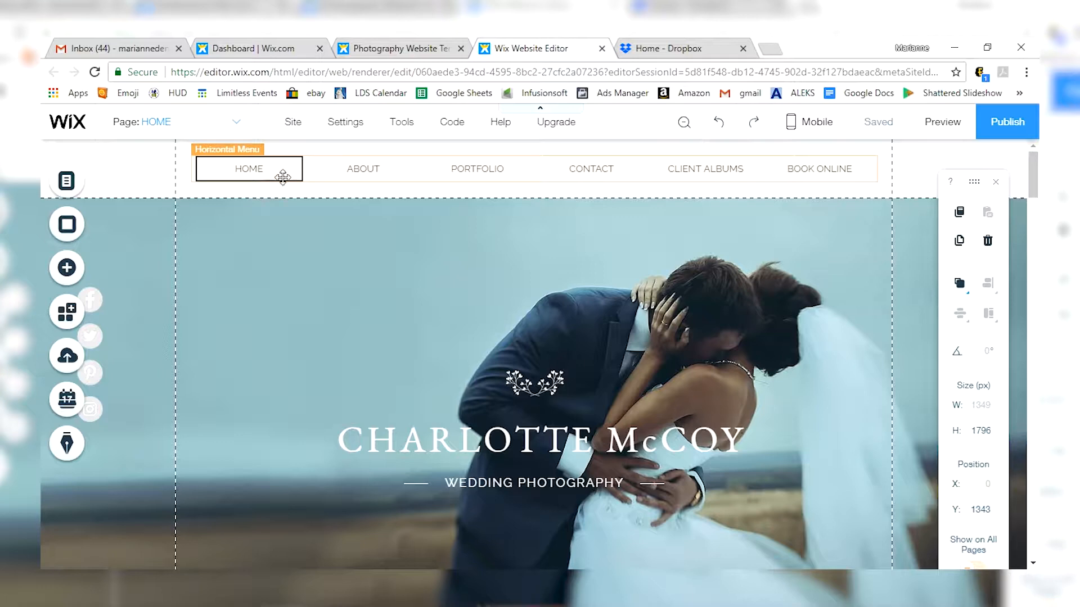
Switch to the BOOK ONLINE page and examine its International Wedding, Couples Collection and Wedding Collection booking services.
{"action": "left_click", "coordinate": [349, 172]}
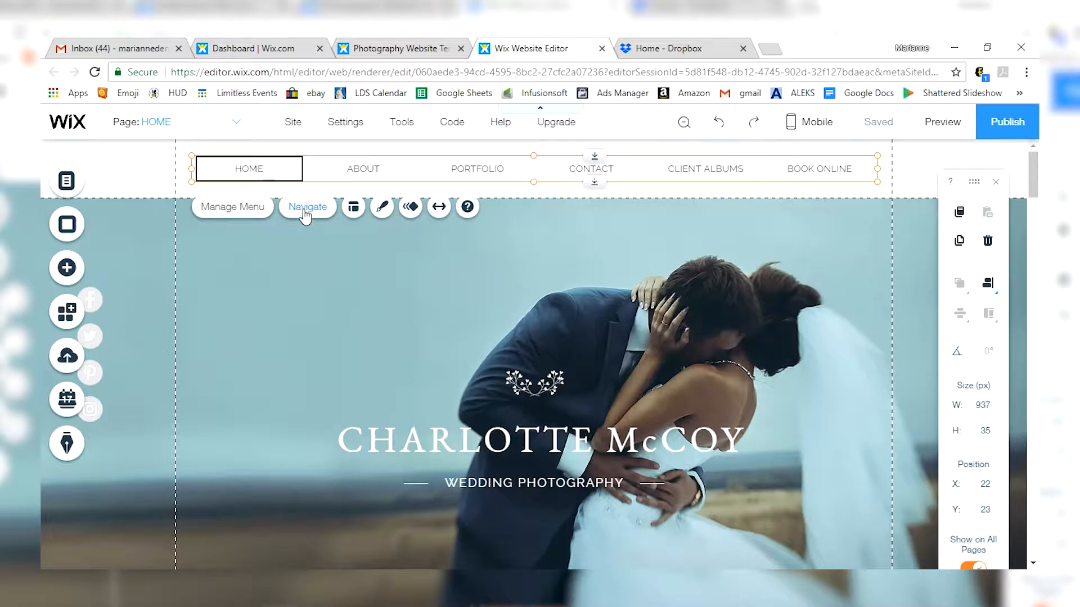
{"action": "left_click", "coordinate": [306, 212]}
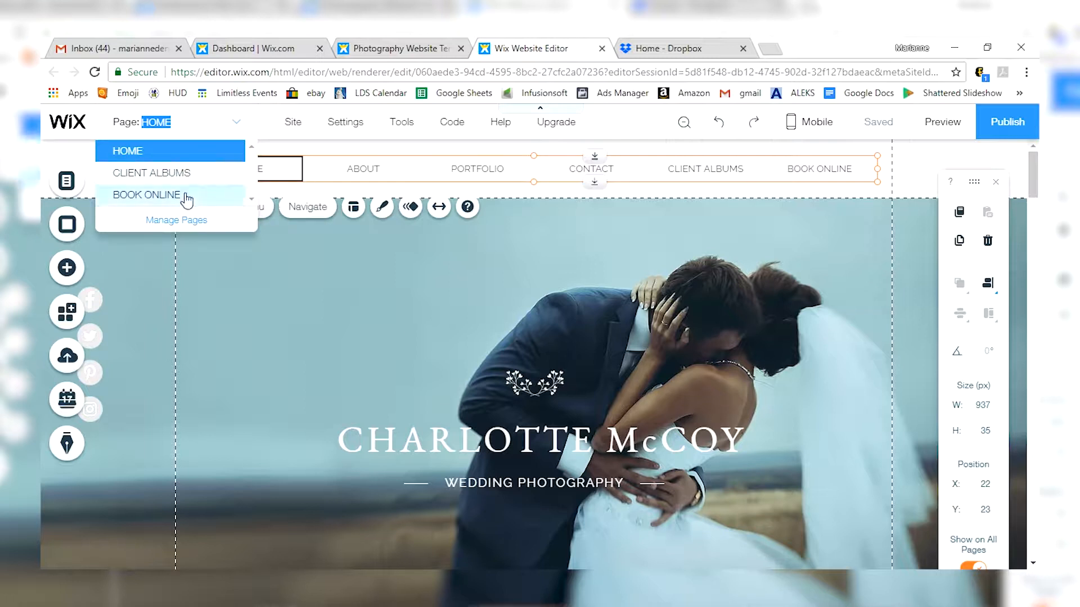
{"action": "left_click", "coordinate": [186, 196]}
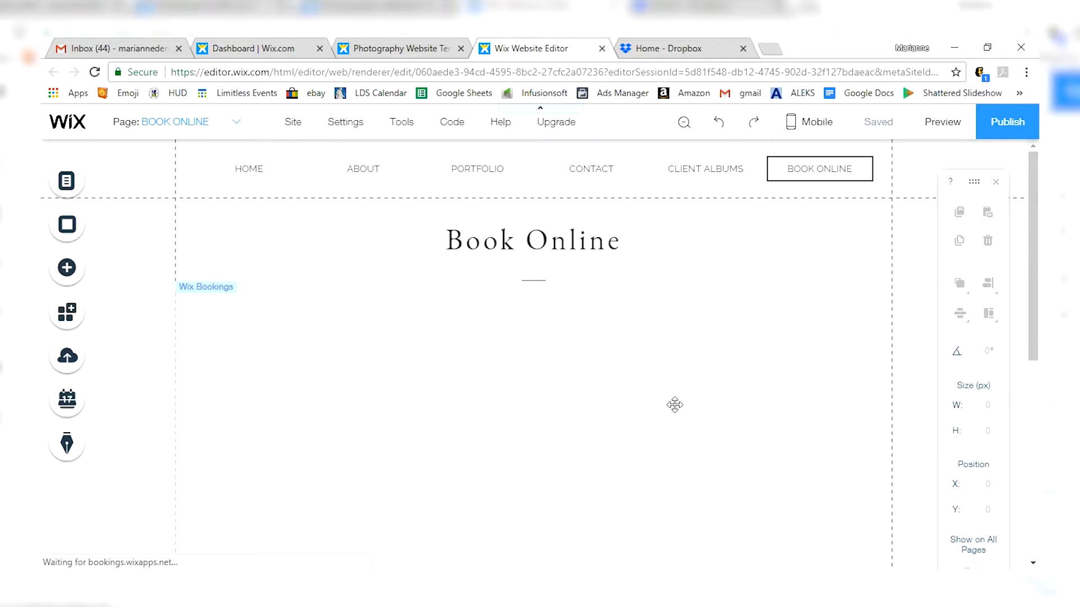
{"action": "scroll", "coordinate": [675, 405], "scroll_direction": "down", "scroll_amount": 6}
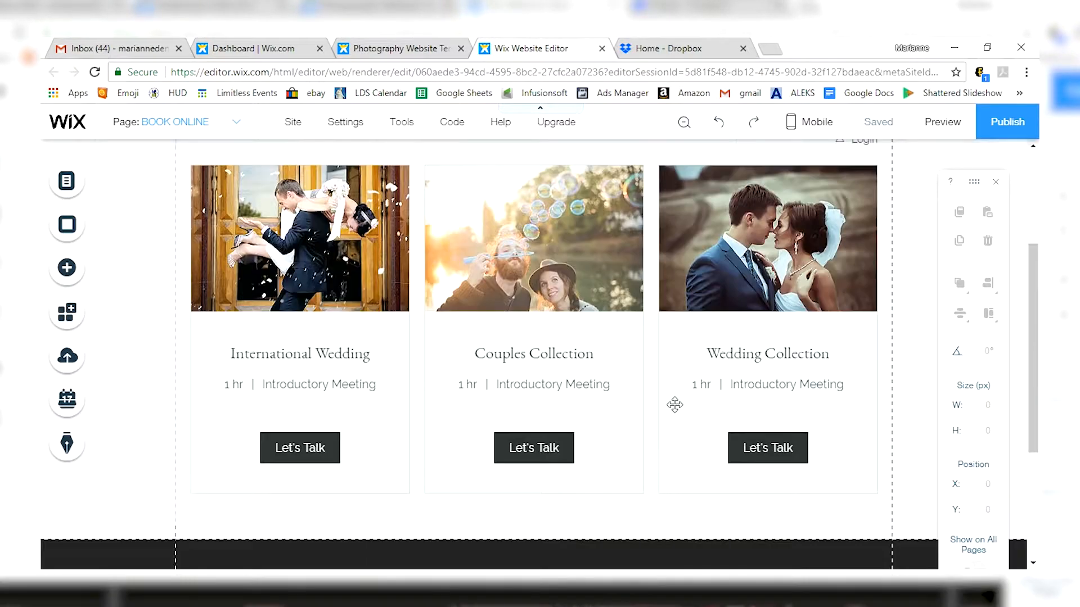
{"action": "scroll", "coordinate": [675, 404], "scroll_direction": "up", "scroll_amount": 4}
{"action": "scroll", "coordinate": [675, 404], "scroll_direction": "up", "scroll_amount": 2}
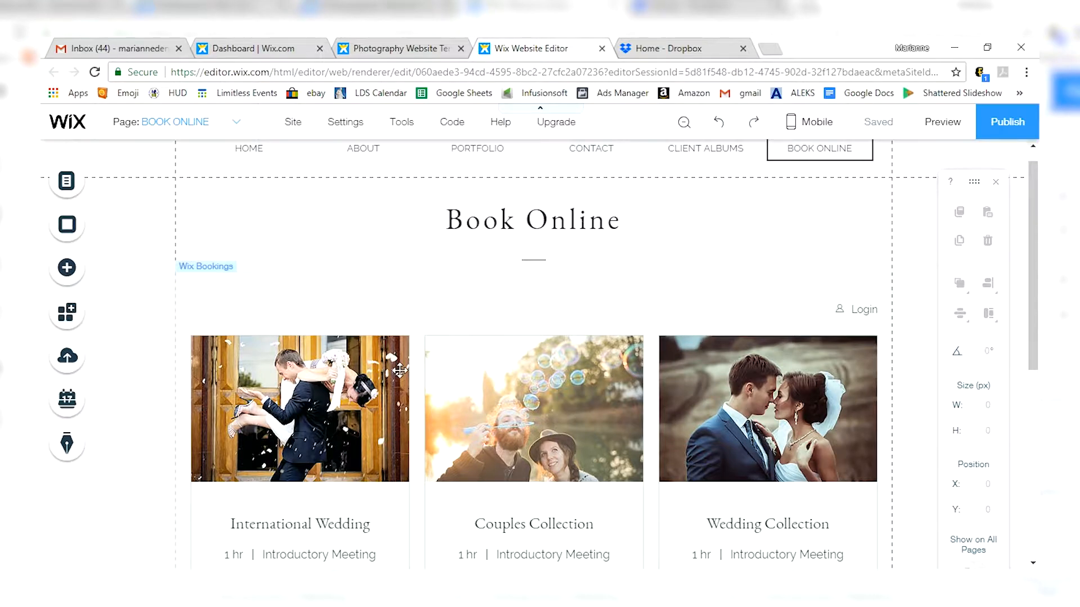
{"action": "scroll", "coordinate": [399, 370], "scroll_direction": "down", "scroll_amount": 3}
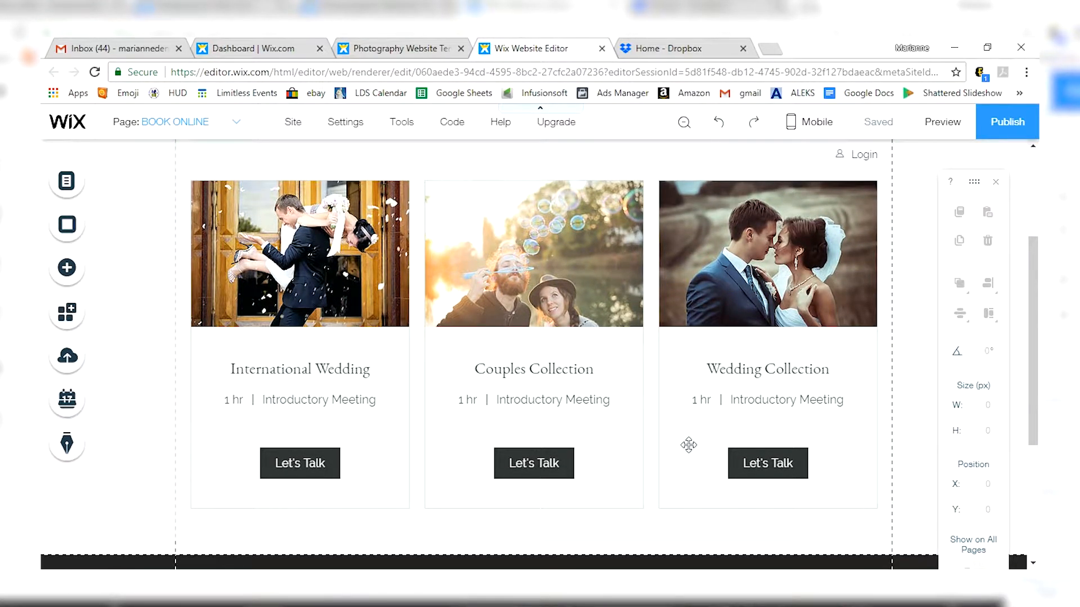
{"action": "scroll", "coordinate": [688, 445], "scroll_direction": "up", "scroll_amount": 2}
{"action": "scroll", "coordinate": [689, 445], "scroll_direction": "down", "scroll_amount": 4}
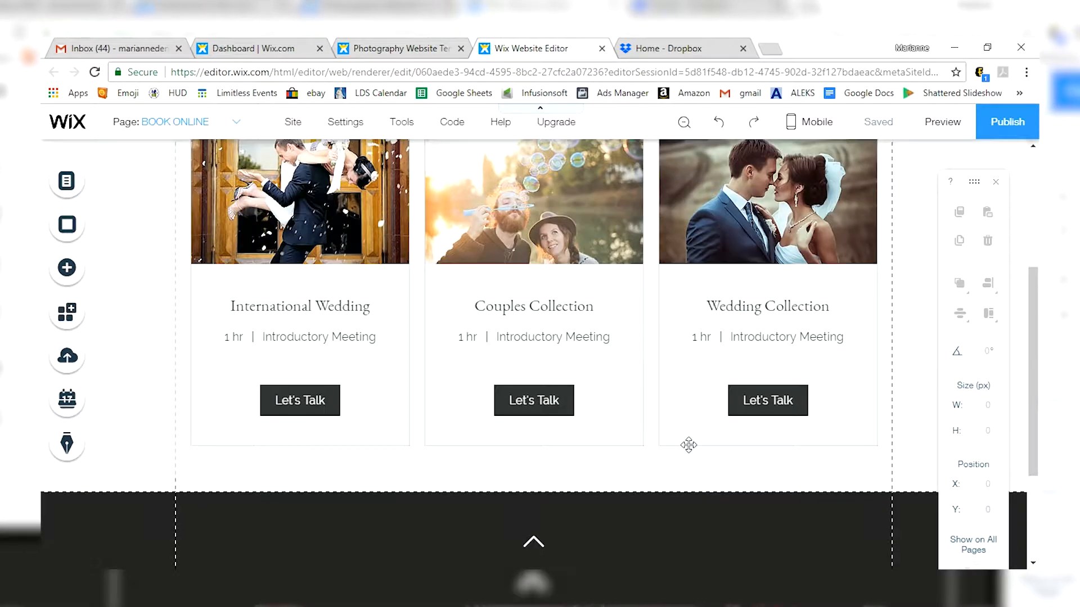
{"action": "scroll", "coordinate": [688, 445], "scroll_direction": "up", "scroll_amount": 4}
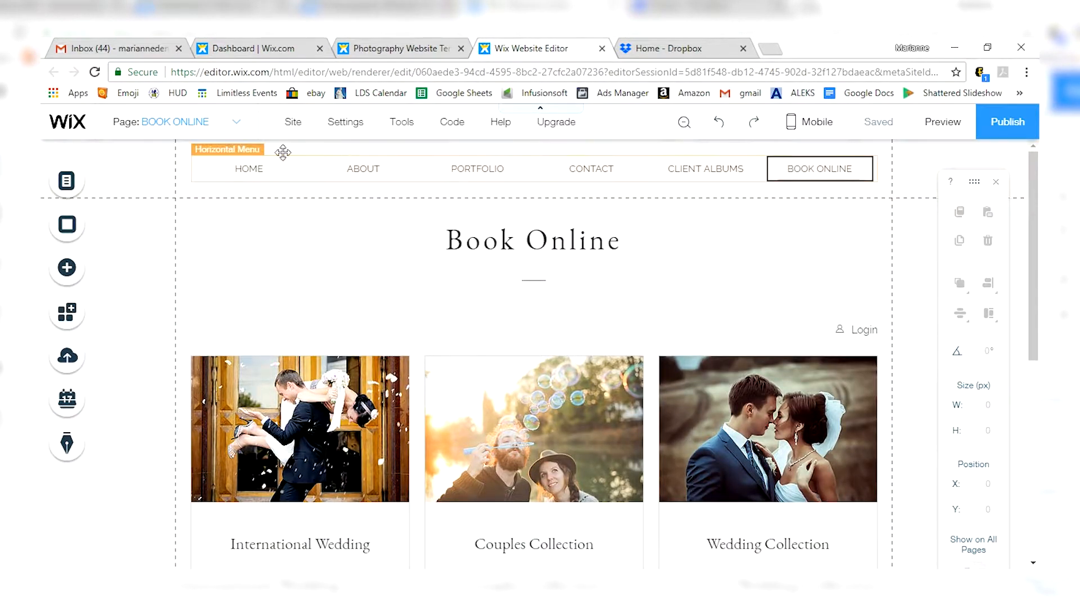
Select the horizontal menu and switch the editor back to the HOME page.
{"action": "left_click", "coordinate": [245, 163]}
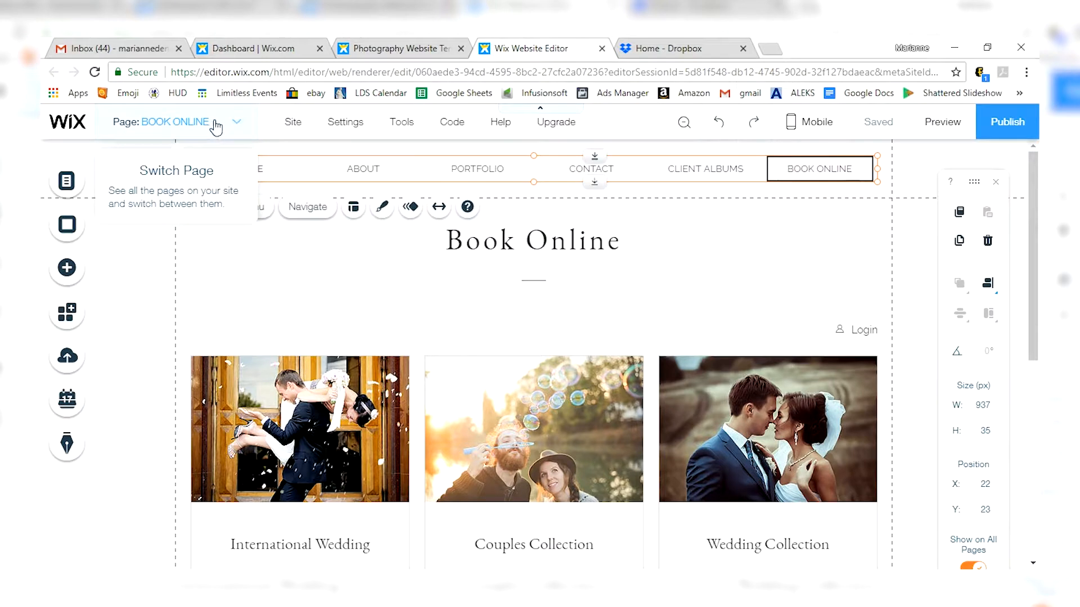
{"action": "left_click", "coordinate": [299, 208]}
{"action": "left_click", "coordinate": [239, 128]}
{"action": "left_click", "coordinate": [197, 151]}
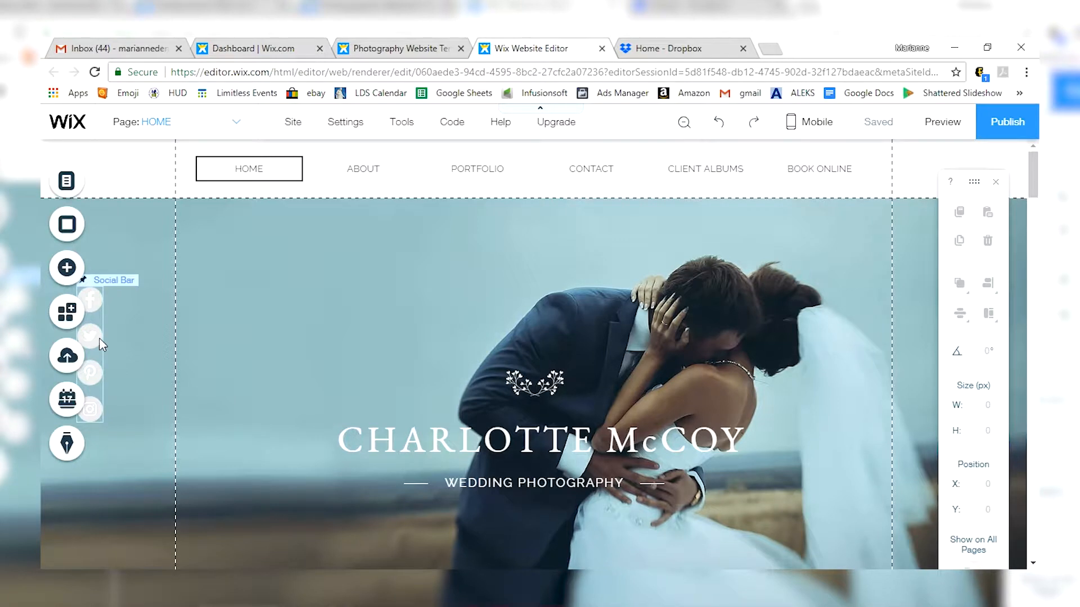
Inspect the social bar's Pin to Screen settings and its social link settings, closing both without changes.
{"action": "left_click_drag", "start_coordinate": [95, 339], "coordinate": [142, 337]}
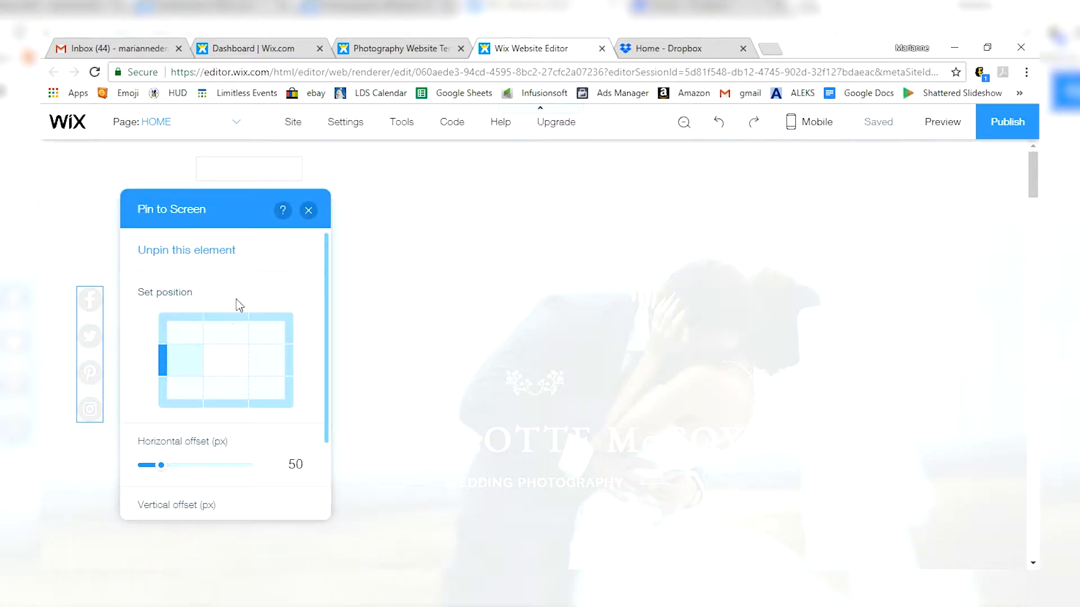
{"action": "left_click", "coordinate": [308, 210]}
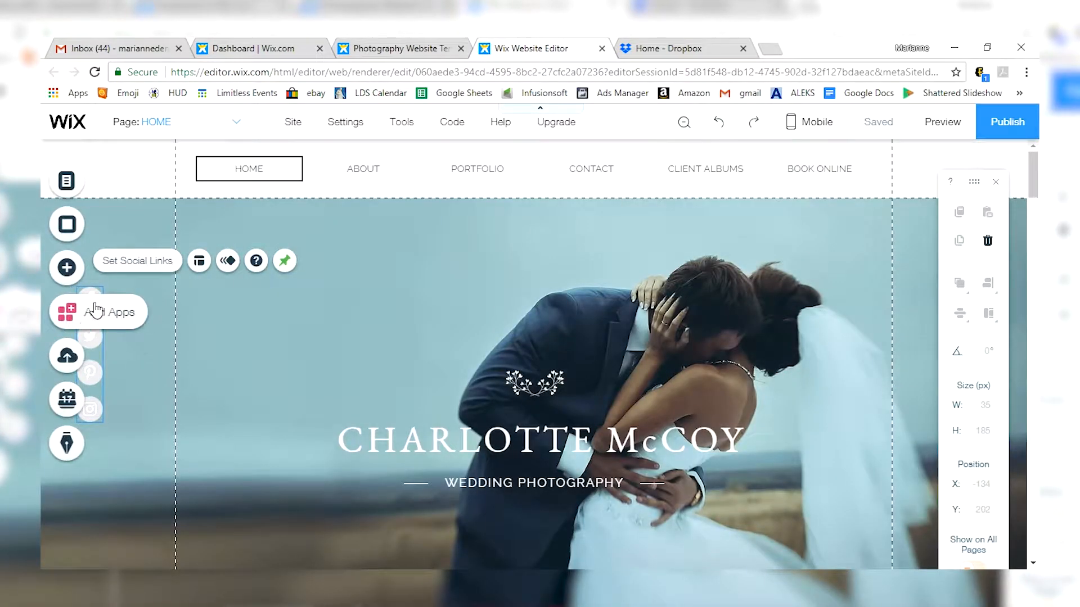
{"action": "left_click", "coordinate": [141, 272]}
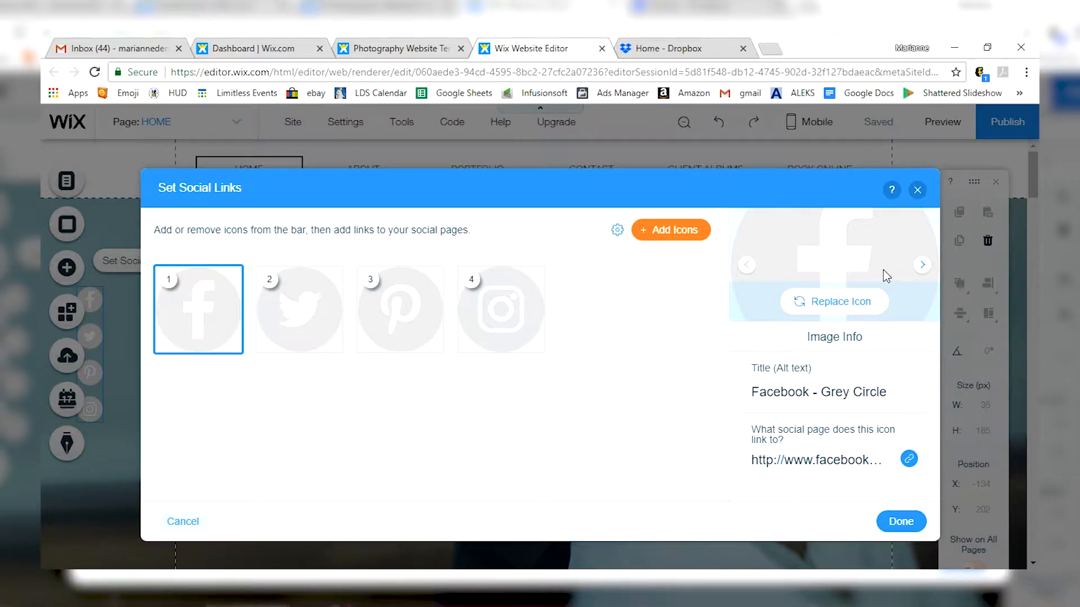
{"action": "left_click", "coordinate": [917, 190]}
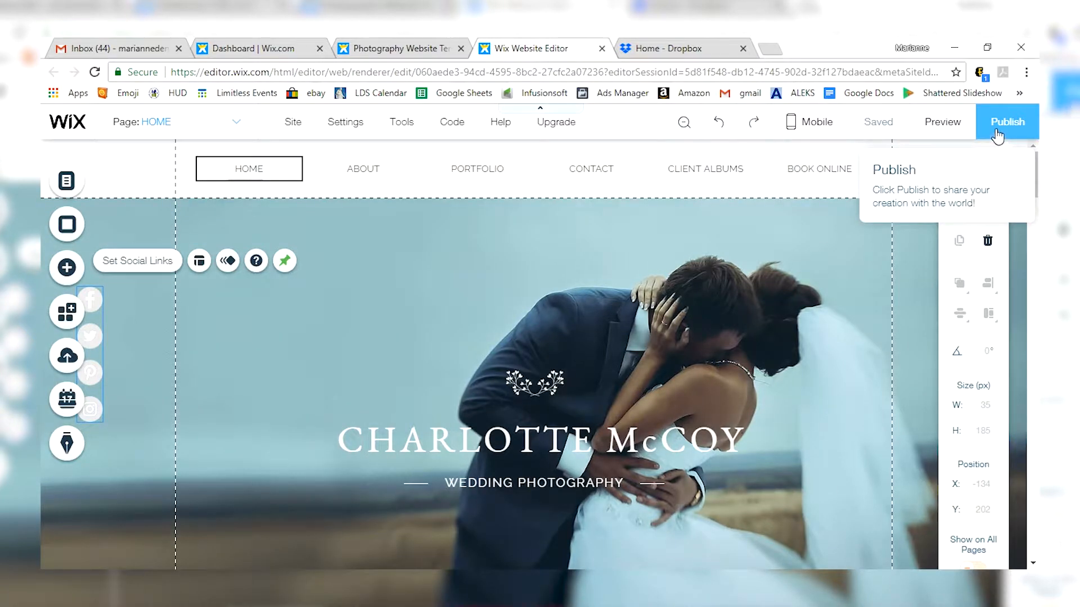
Publish the website and dismiss the publishing confirmation.
{"action": "left_click", "coordinate": [997, 134]}
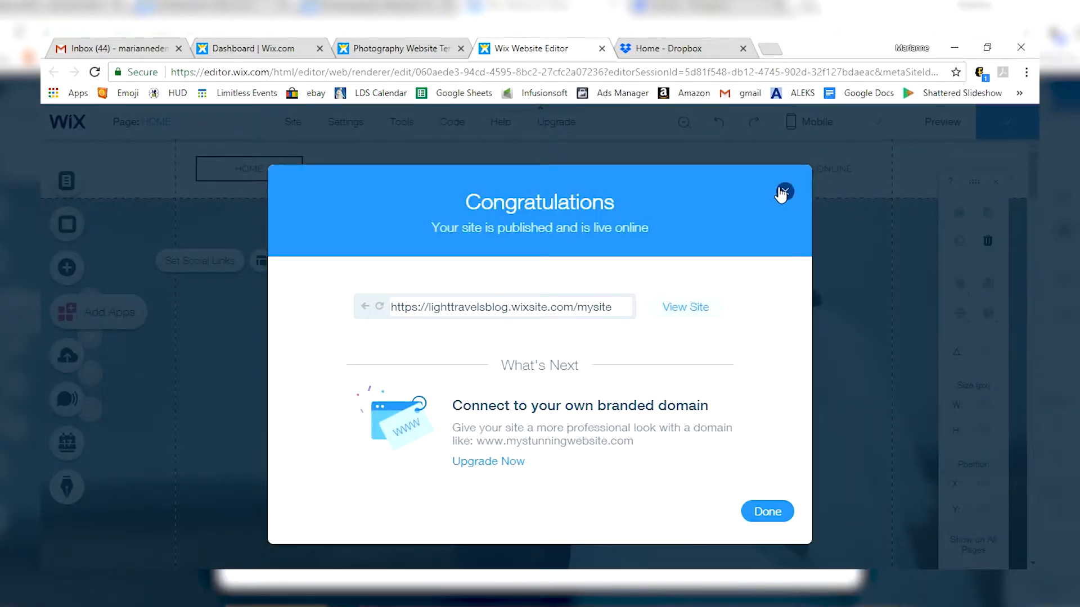
{"action": "left_click", "coordinate": [783, 192]}
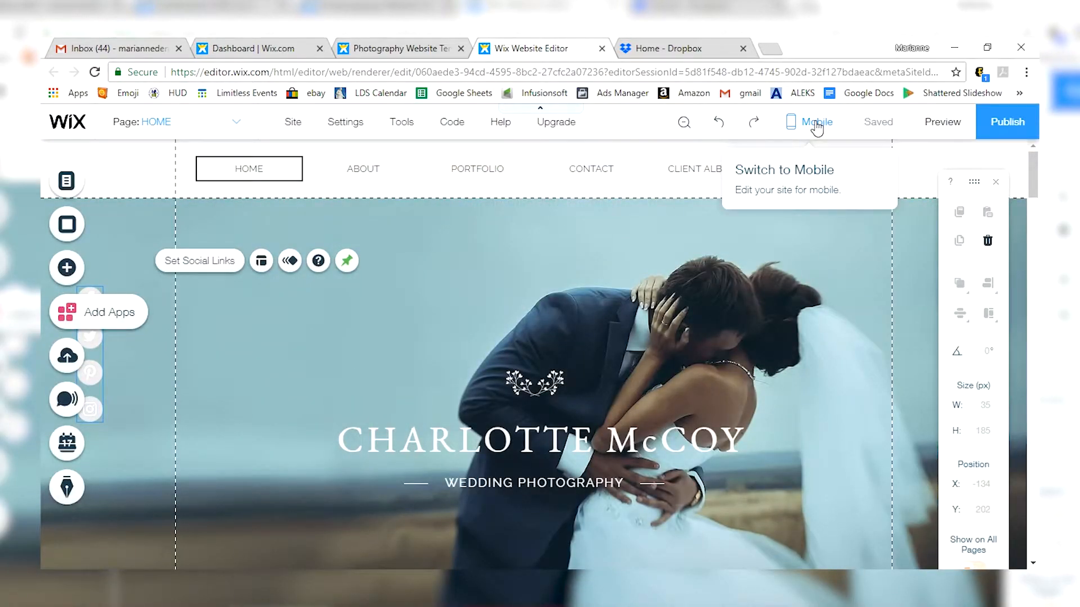
Open the mobile view of the site, skipping the introduction, look it over and return to the desktop view.
{"action": "left_click", "coordinate": [817, 125]}
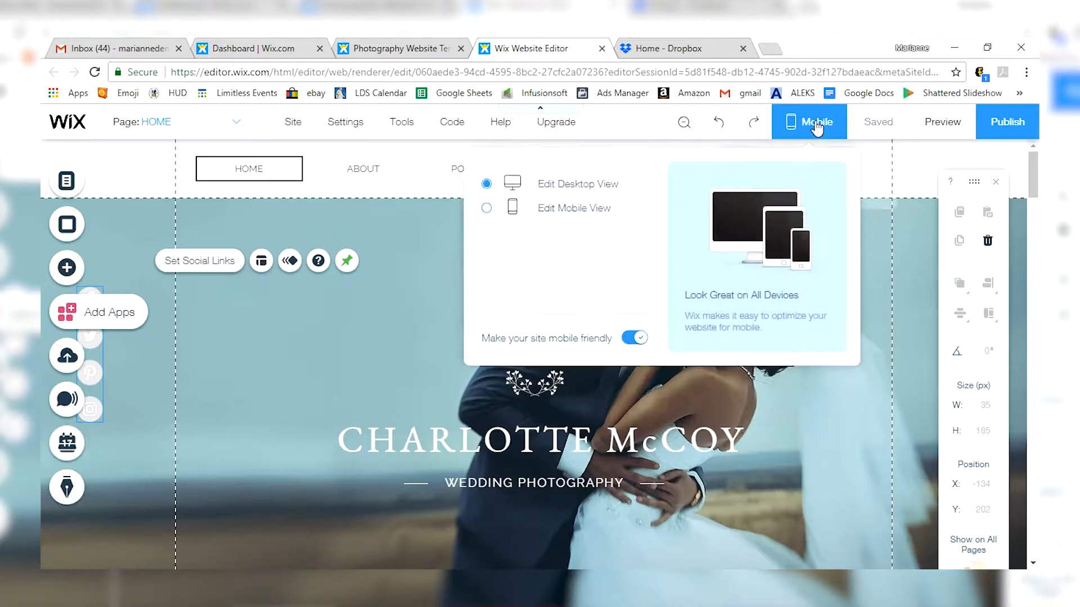
{"action": "left_click", "coordinate": [556, 209]}
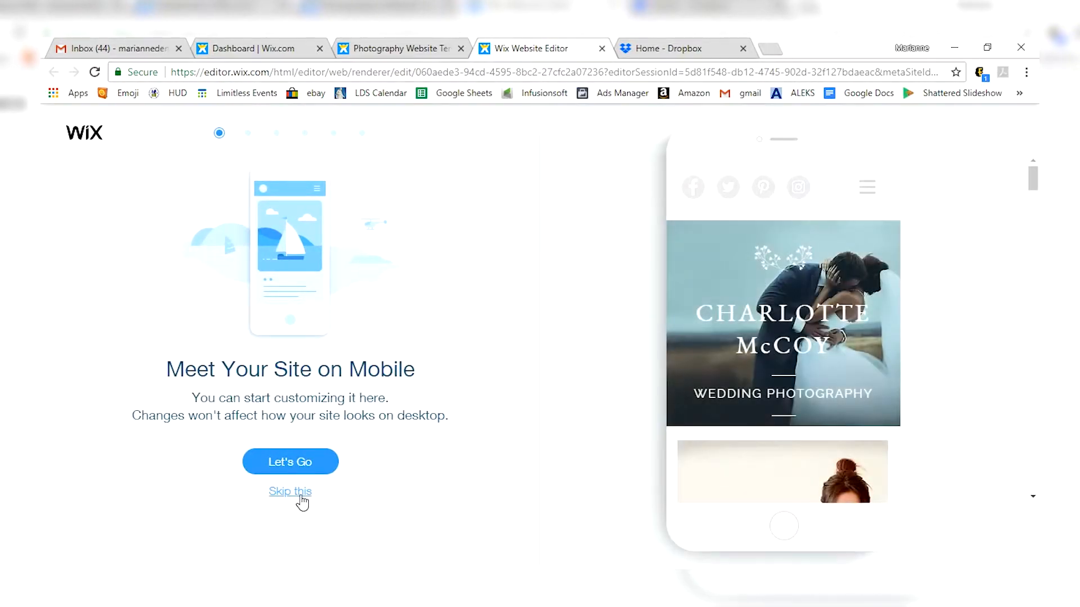
{"action": "left_click", "coordinate": [300, 493]}
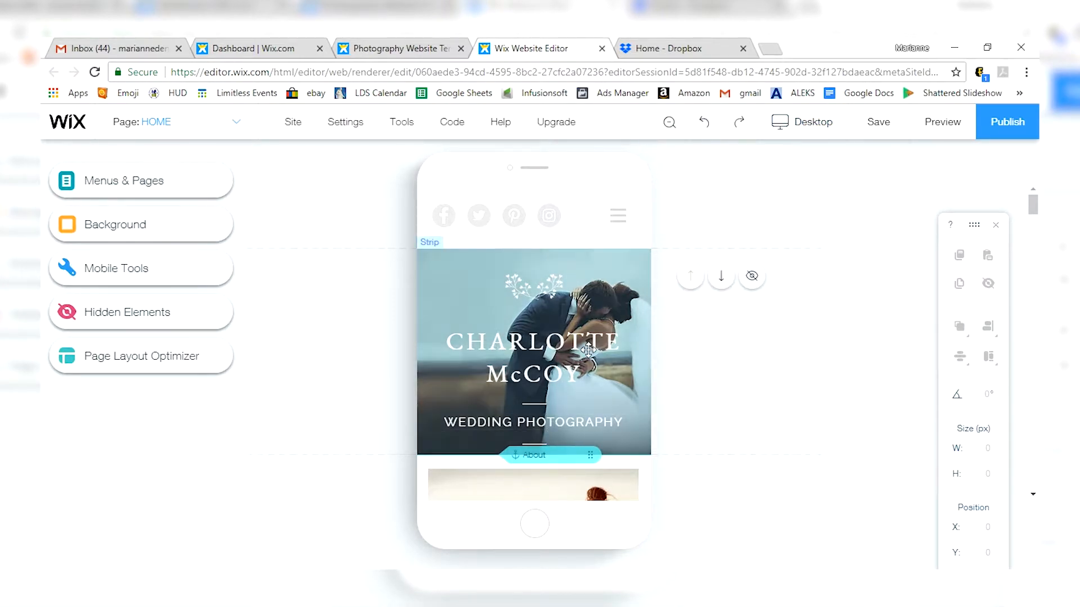
{"action": "left_click", "coordinate": [807, 124]}
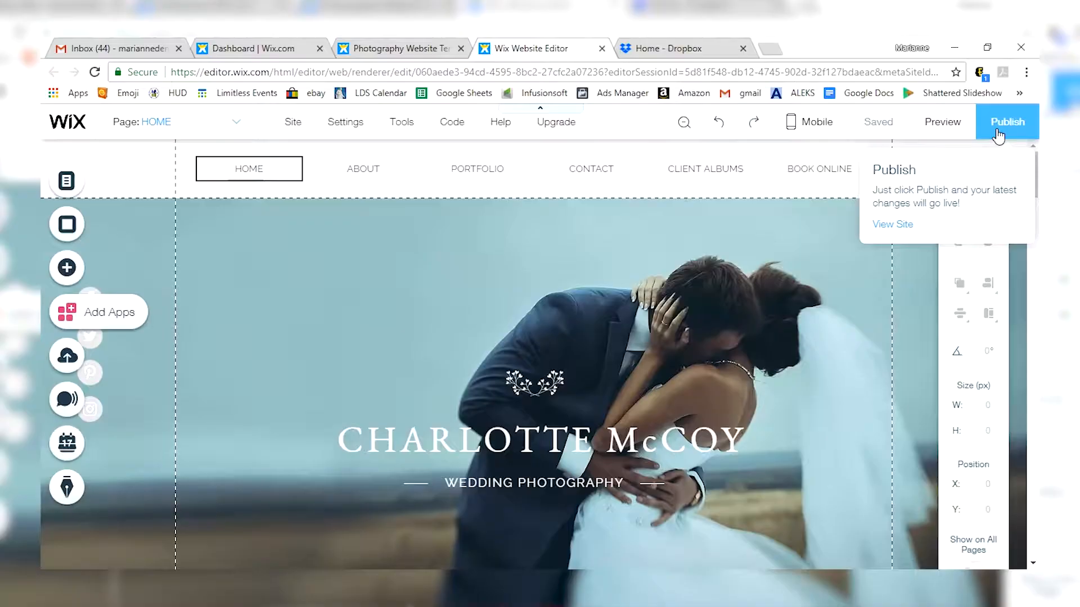
Look over the home page down to the gallery, publish the site again and finish the confirmation dialog.
{"action": "scroll", "coordinate": [651, 321], "scroll_direction": "down", "scroll_amount": 10}
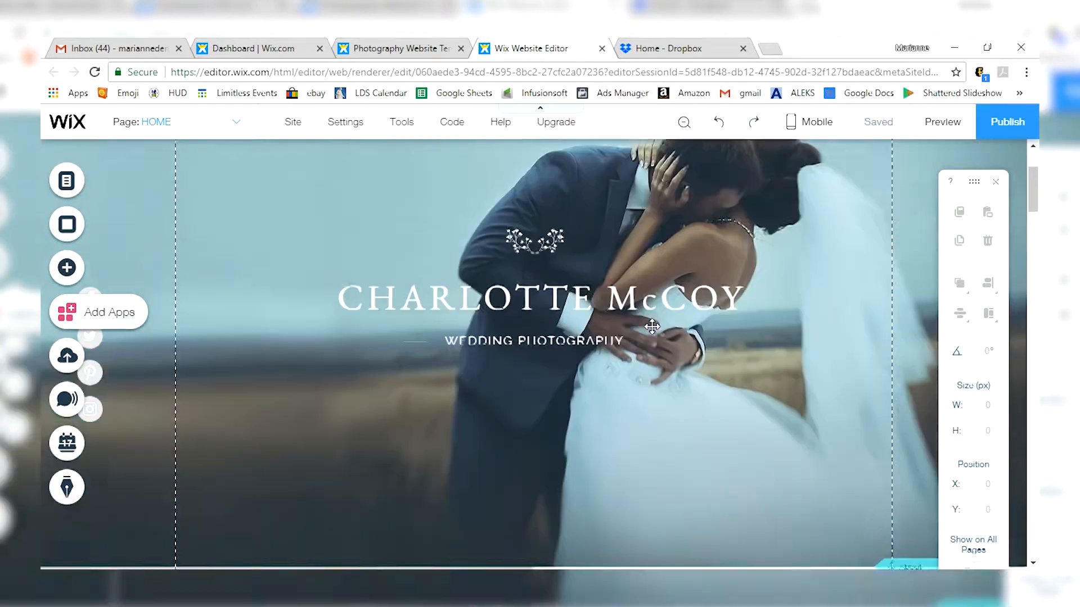
{"action": "scroll", "coordinate": [652, 326], "scroll_direction": "down", "scroll_amount": 5}
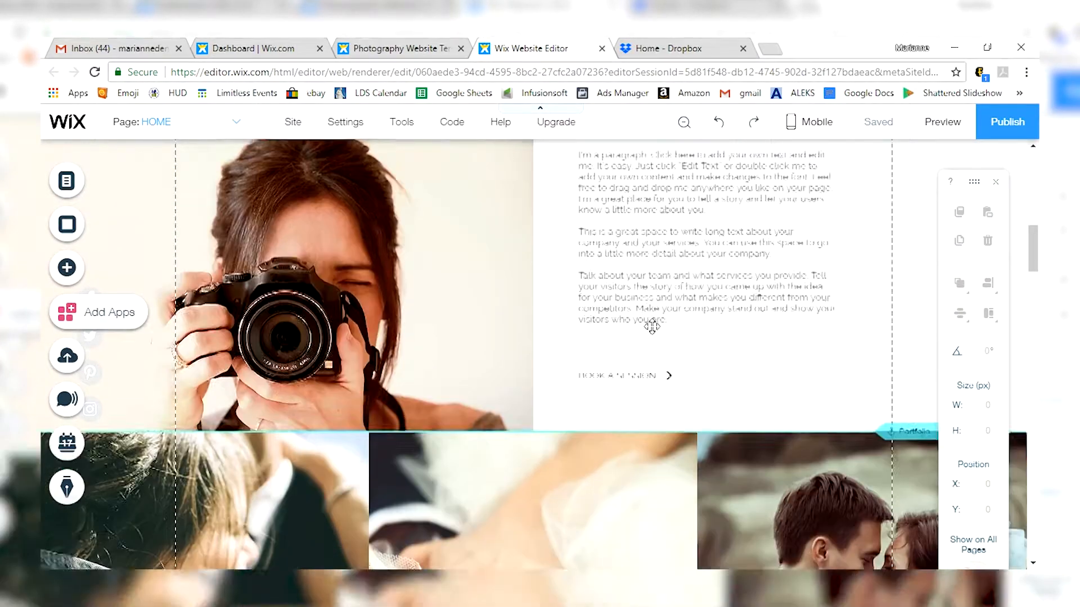
{"action": "scroll", "coordinate": [788, 393], "scroll_direction": "up", "scroll_amount": 15}
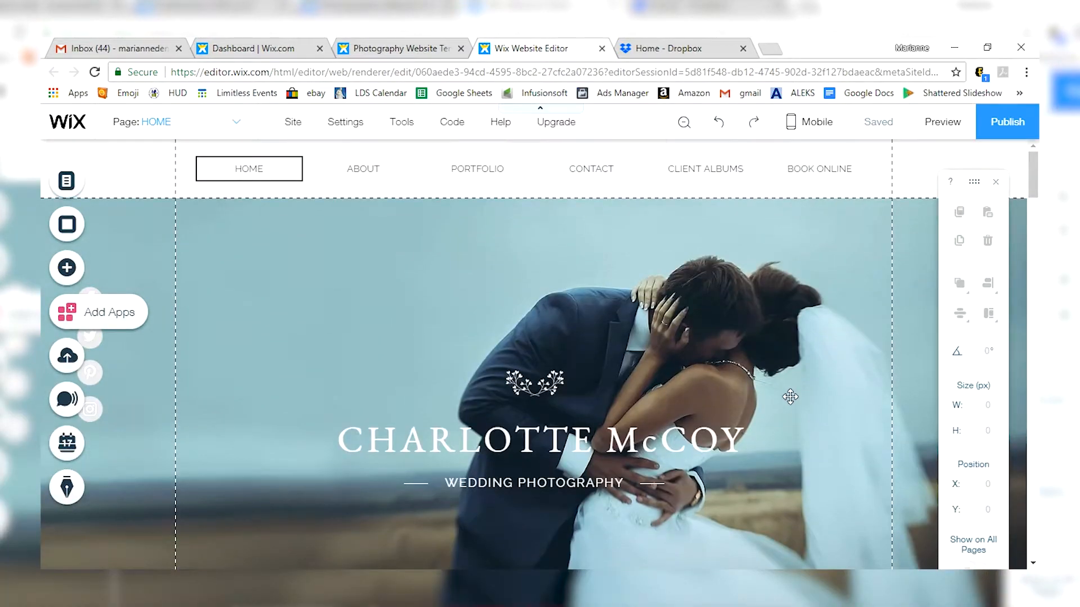
{"action": "mouse_move", "coordinate": [1035, 128]}
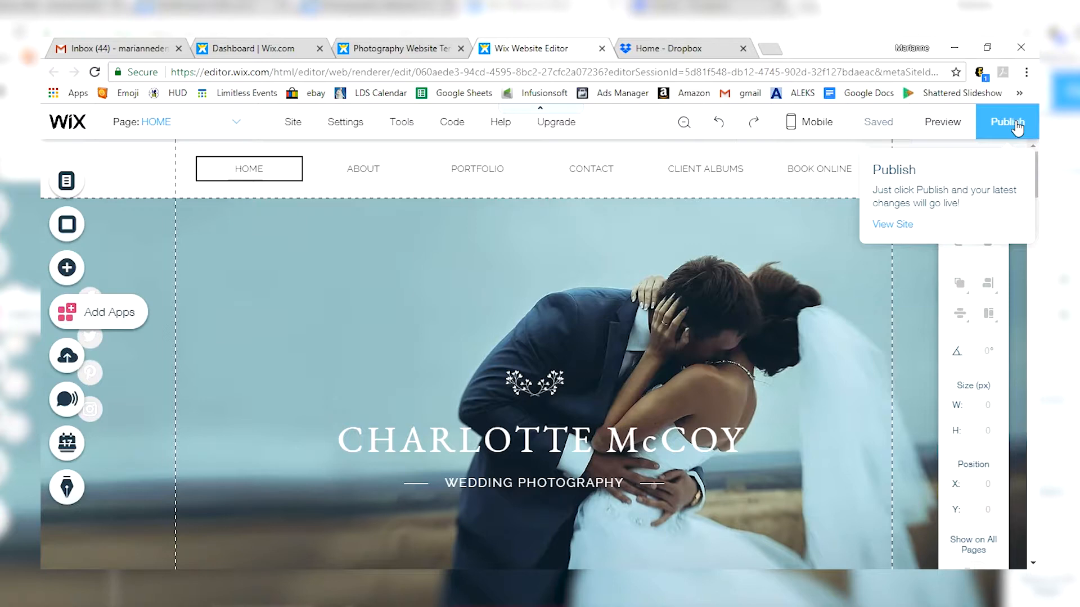
{"action": "left_click", "coordinate": [1017, 127]}
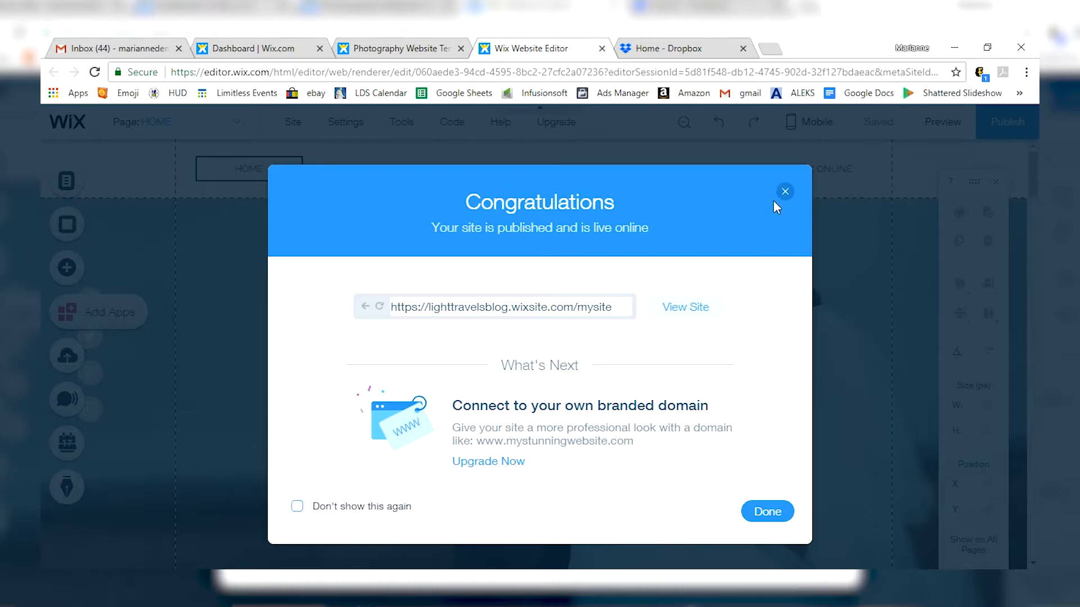
{"action": "left_click", "coordinate": [766, 513]}
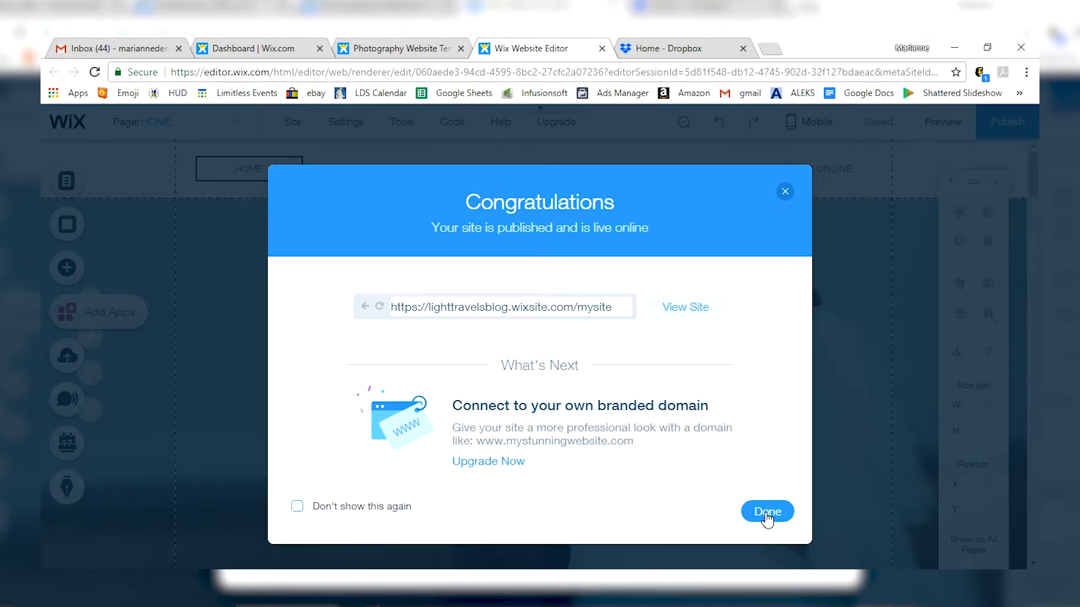